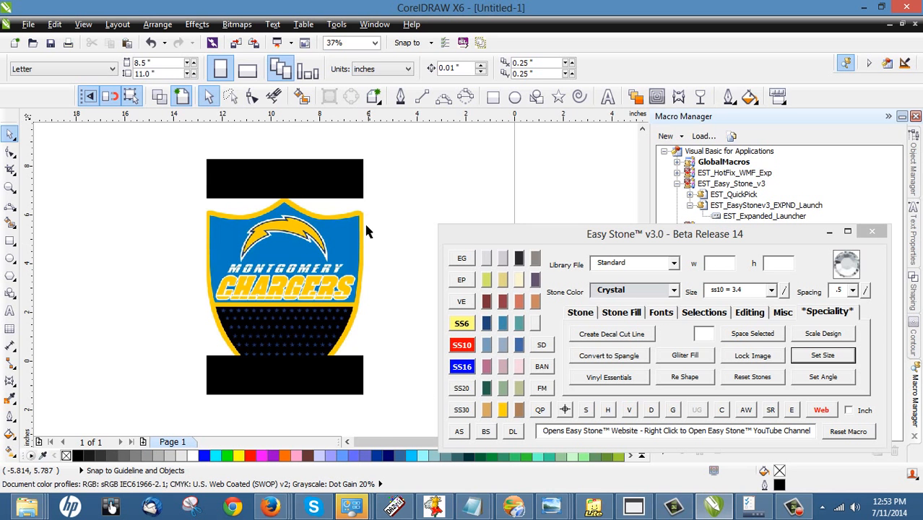
# - Examine the shield logo's lightning bolt, team lettering and star pattern up close and as a whole
pyautogui.scroll(2, 280, 253)
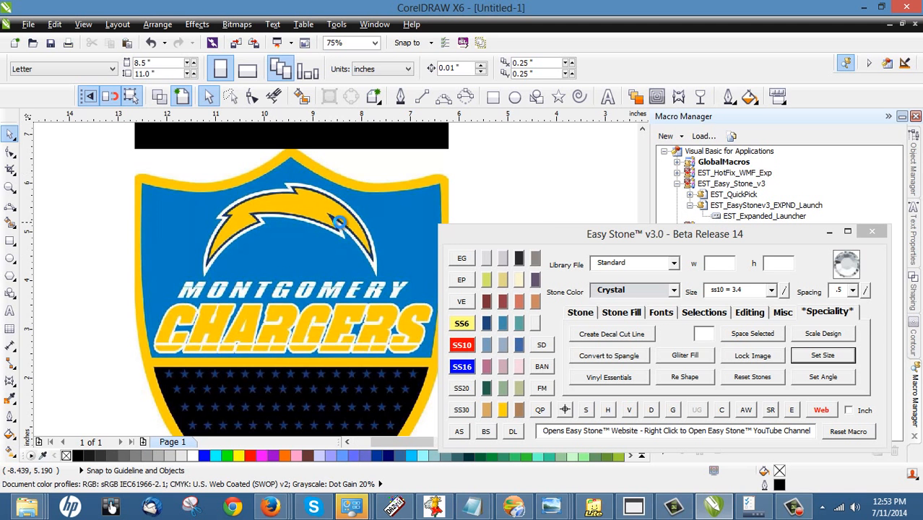
pyautogui.scroll(4, 334, 228)
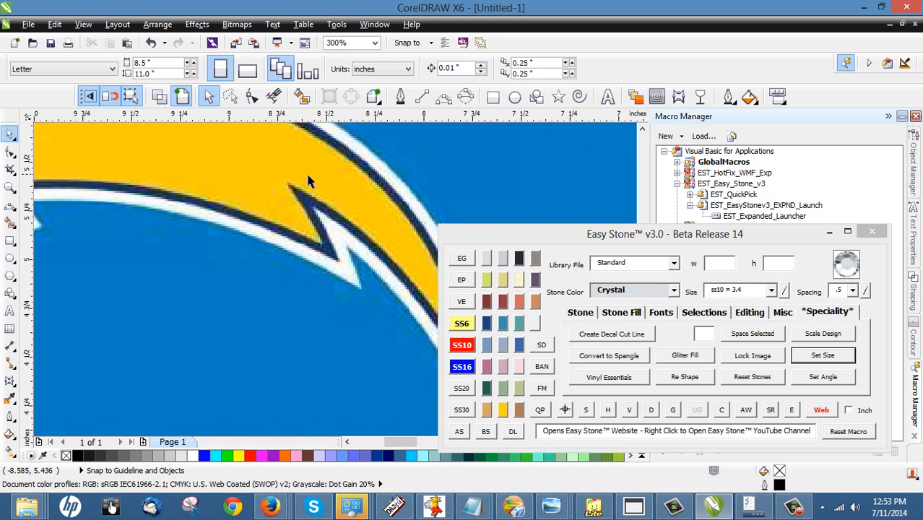
pyautogui.scroll(-1, 305, 171)
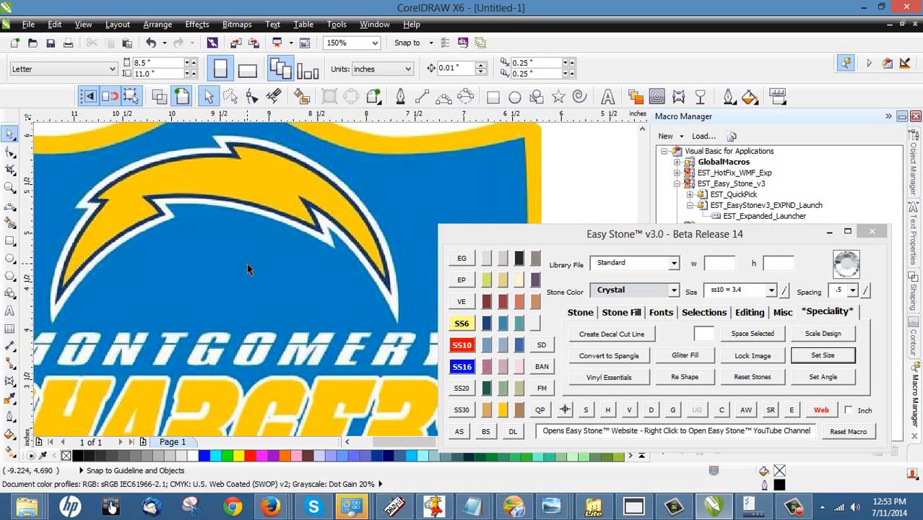
pyautogui.scroll(-1, 246, 268)
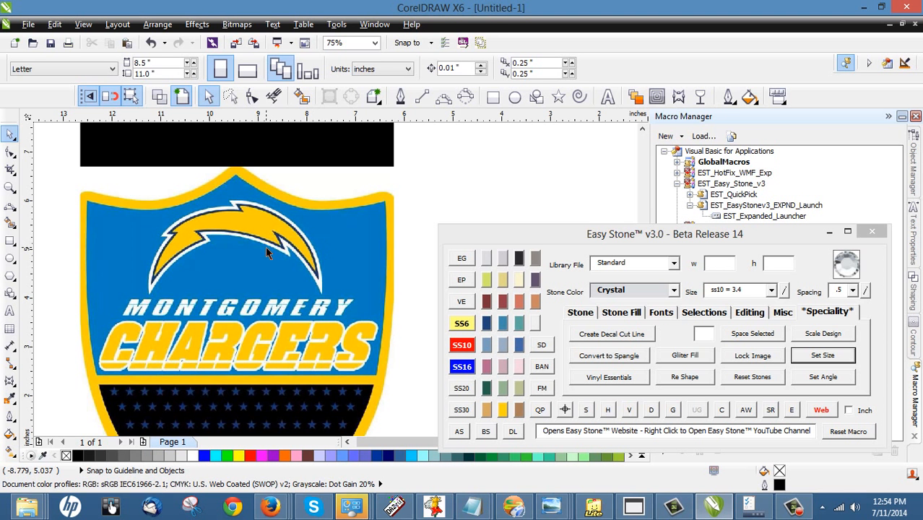
pyautogui.scroll(-2, 264, 247)
pyautogui.scroll(2, 263, 256)
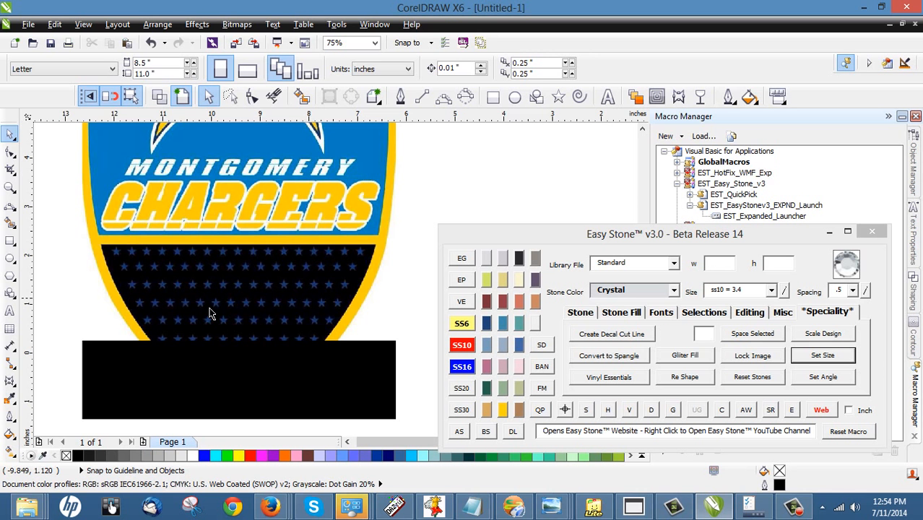
pyautogui.scroll(-1, 238, 323)
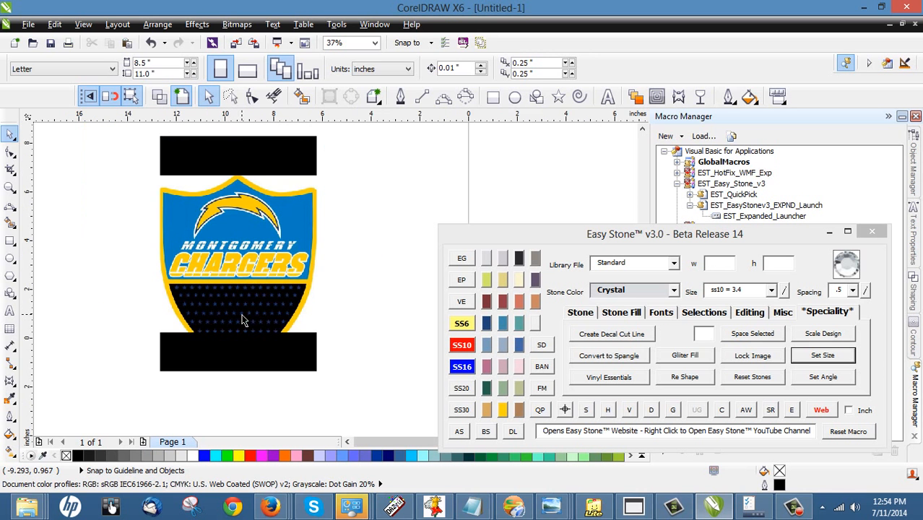
pyautogui.scroll(1, 236, 230)
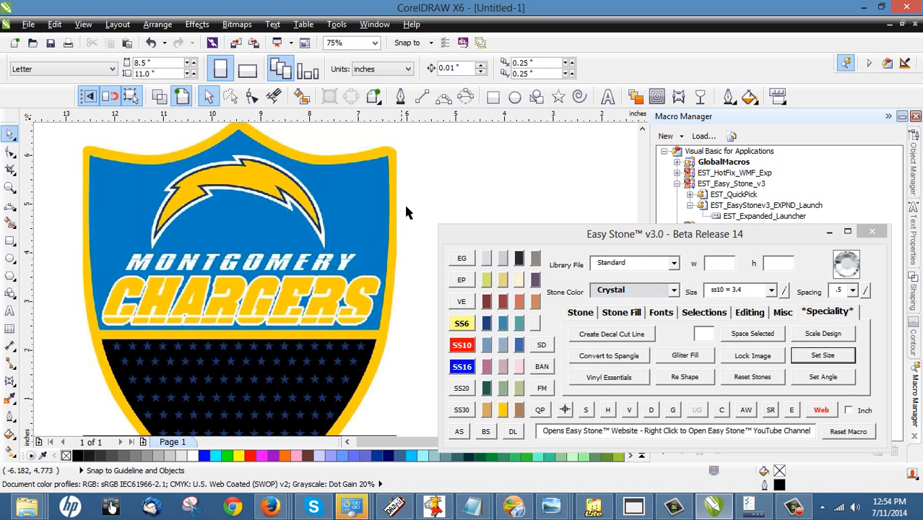
pyautogui.scroll(-1, 319, 190)
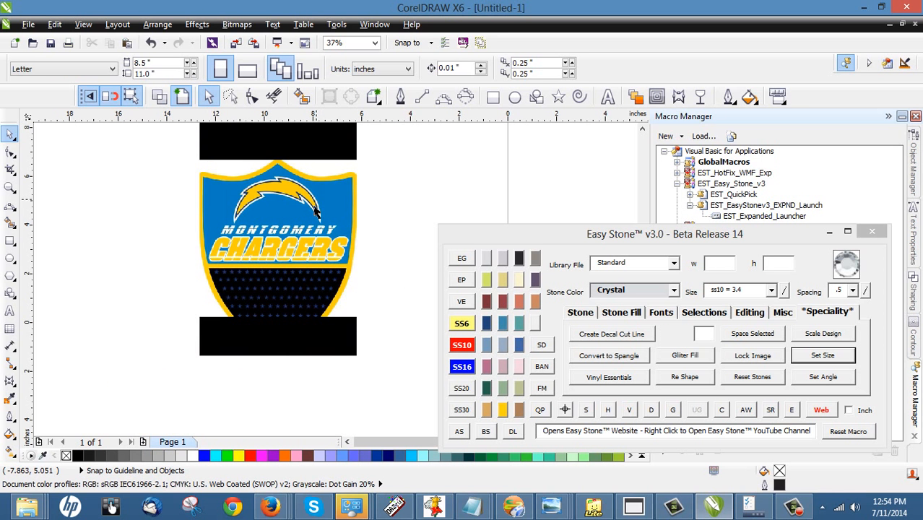
# - Move the logo bitmap slightly and scale it down proportionally to about 5.05 by 7.57 inches
pyautogui.click(314, 211)
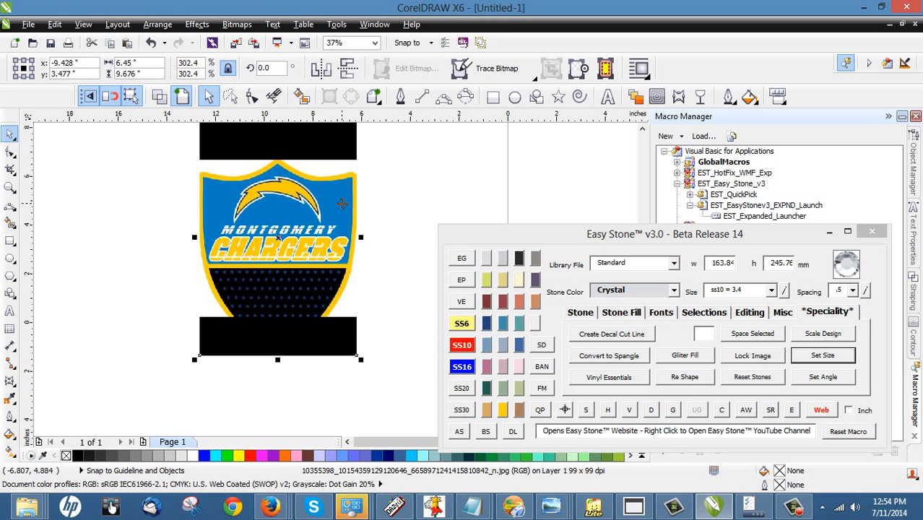
pyautogui.moveTo(339, 203); pyautogui.dragTo(324, 208)
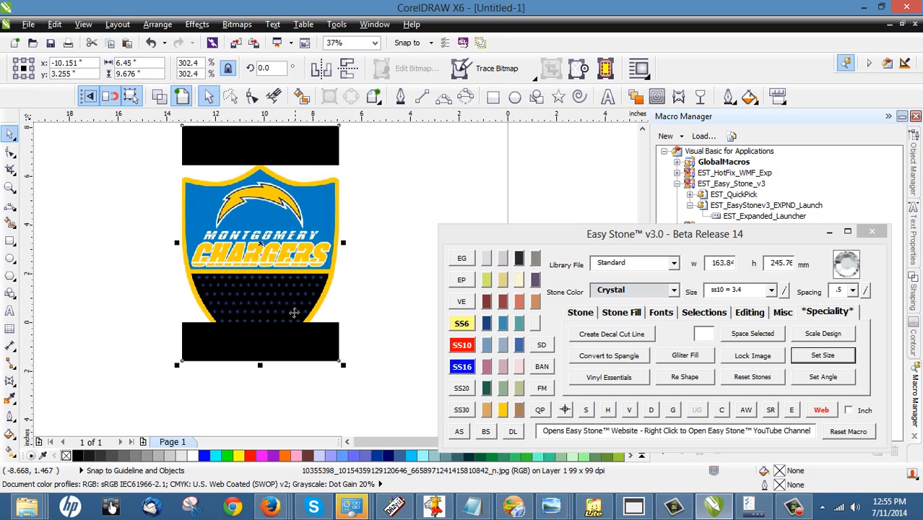
pyautogui.moveTo(343, 364); pyautogui.dragTo(308, 313)
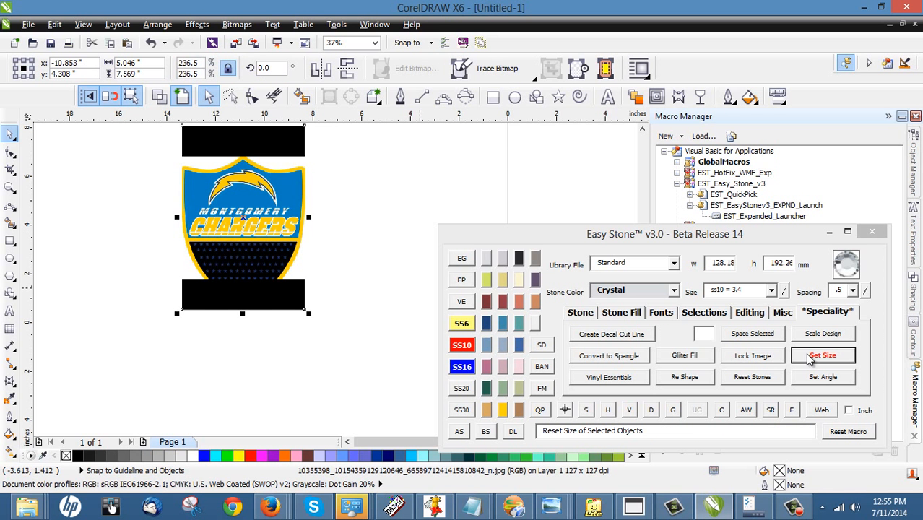
# - Resize the logo with Set Size, using the shield's left and right edges as reference, to 8.5 inches wide
pyautogui.click(182, 169)
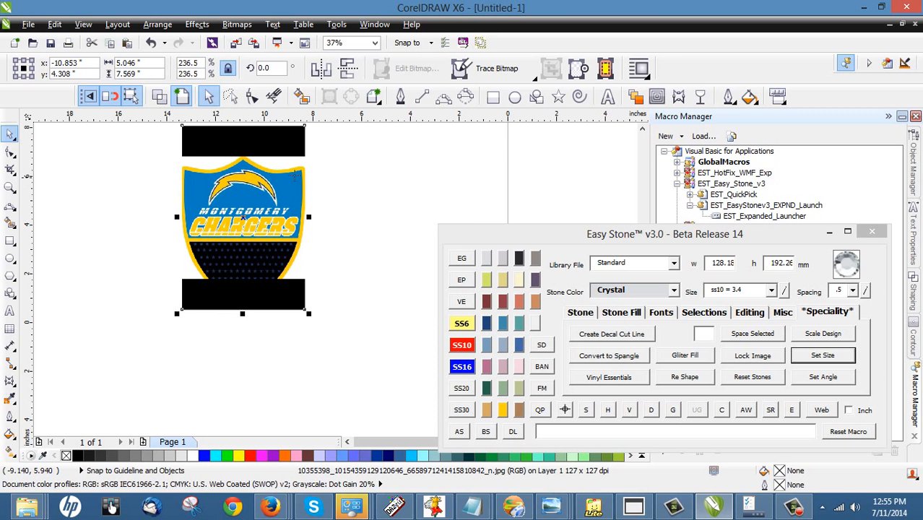
pyautogui.click(305, 170)
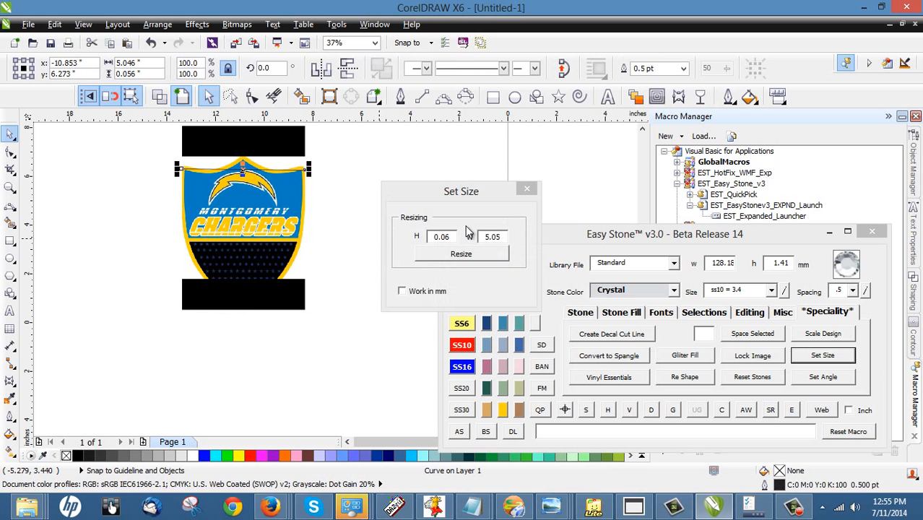
pyautogui.click(506, 238)
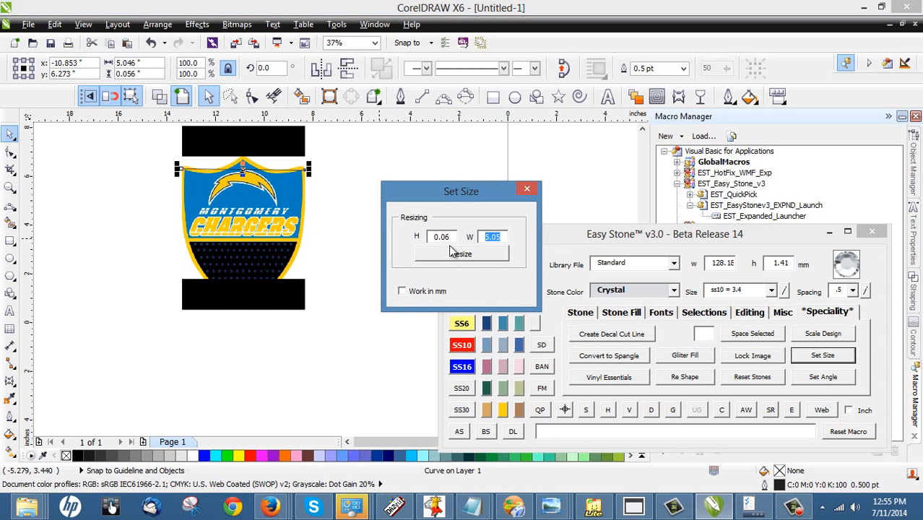
pyautogui.write('8.5')
pyautogui.click(462, 257)
pyautogui.click(384, 277)
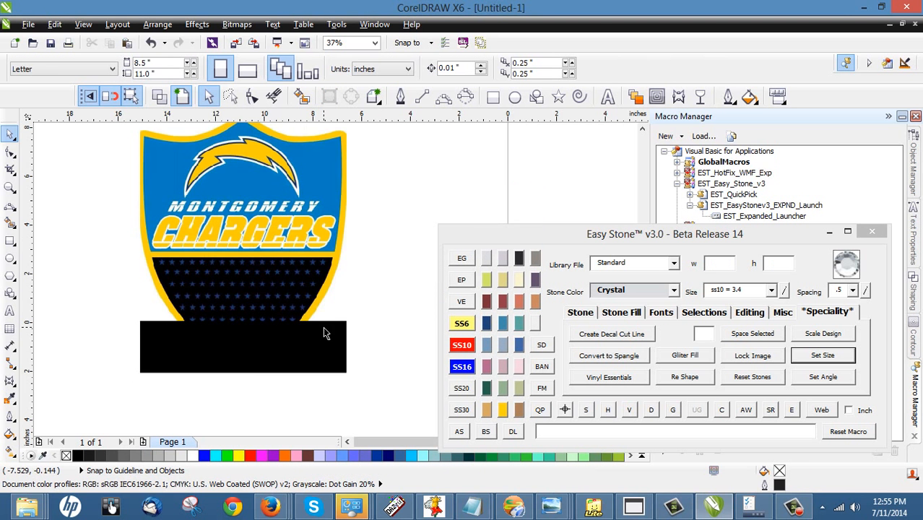
# - Measure the logo's height with Set Size from the shield's peak to the lower black bar's bottom edge, without resizing
pyautogui.scroll(-1, 323, 329)
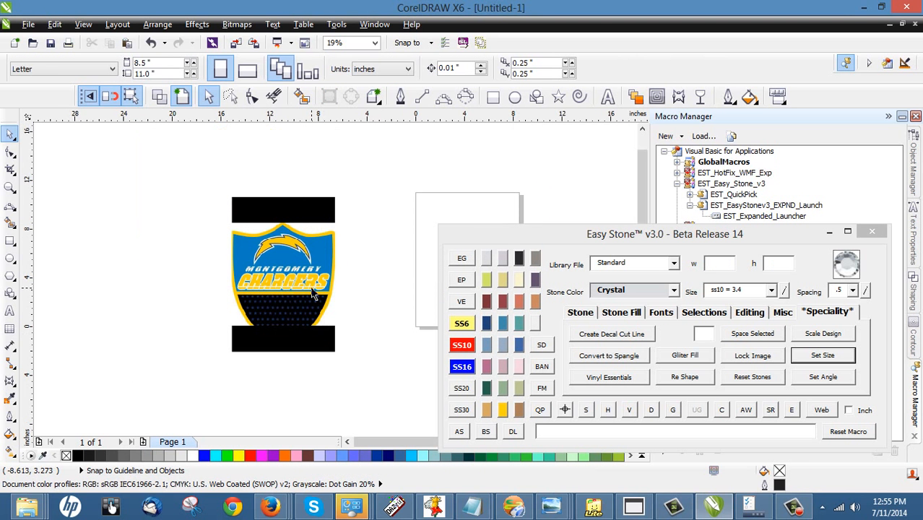
pyautogui.scroll(1, 312, 292)
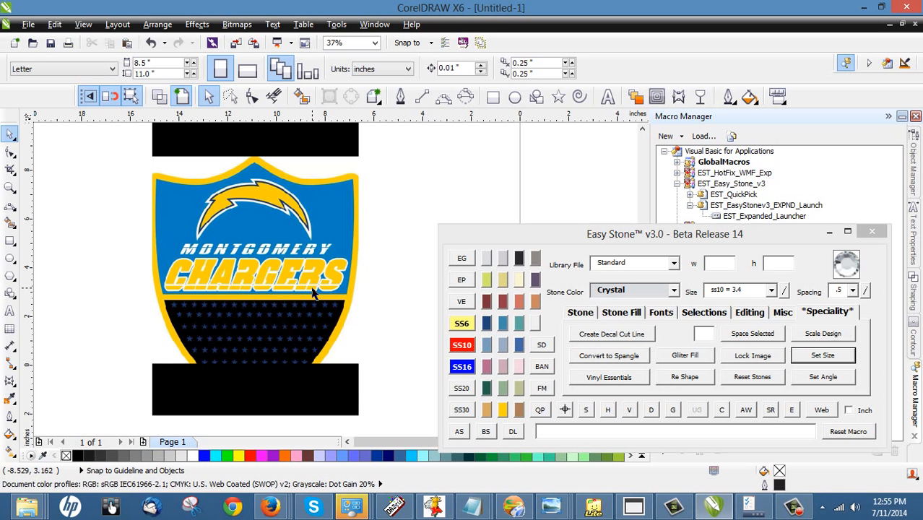
pyautogui.click(353, 256)
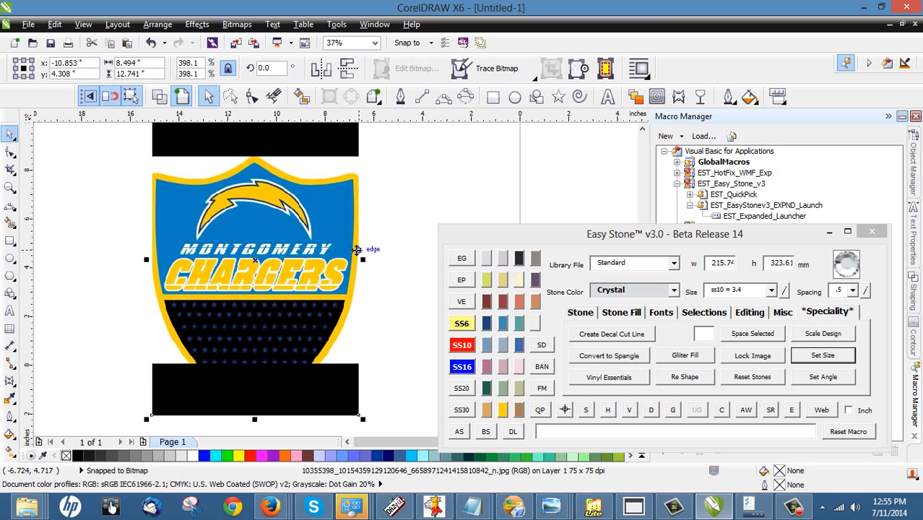
pyautogui.click(388, 238)
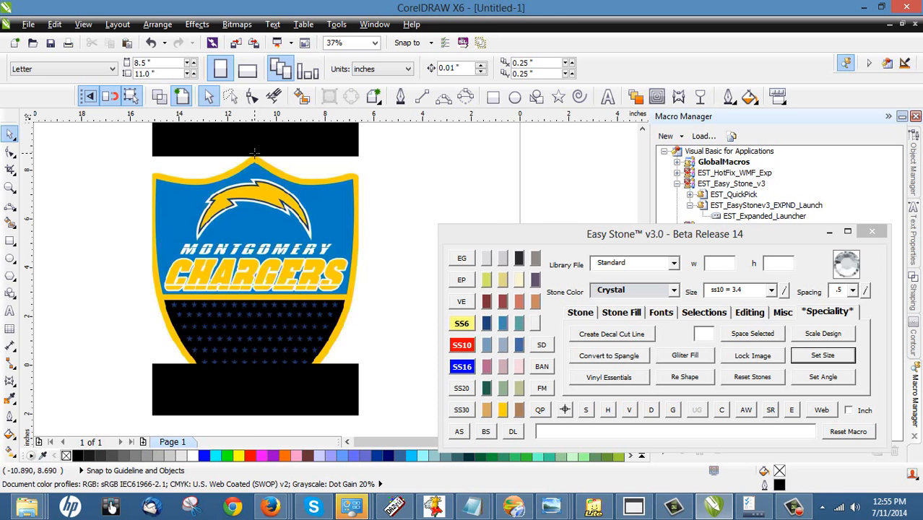
pyautogui.click(253, 415)
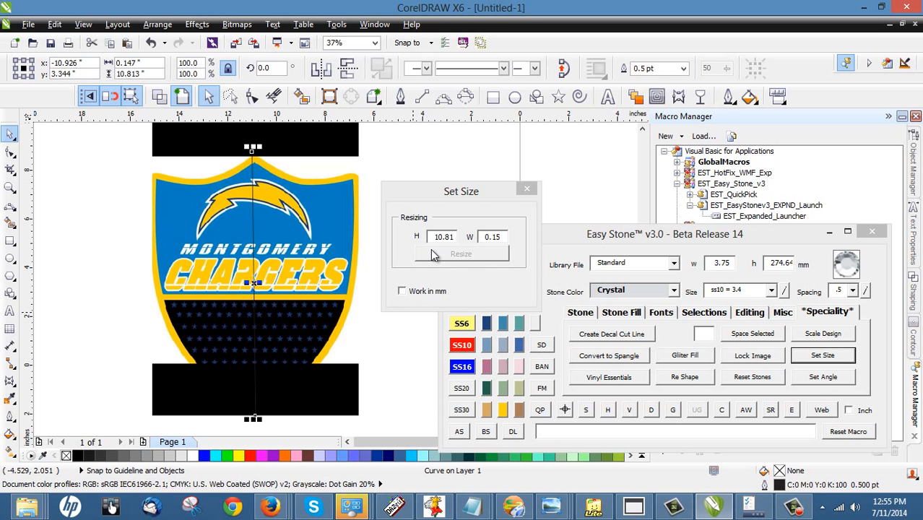
pyautogui.click(526, 188)
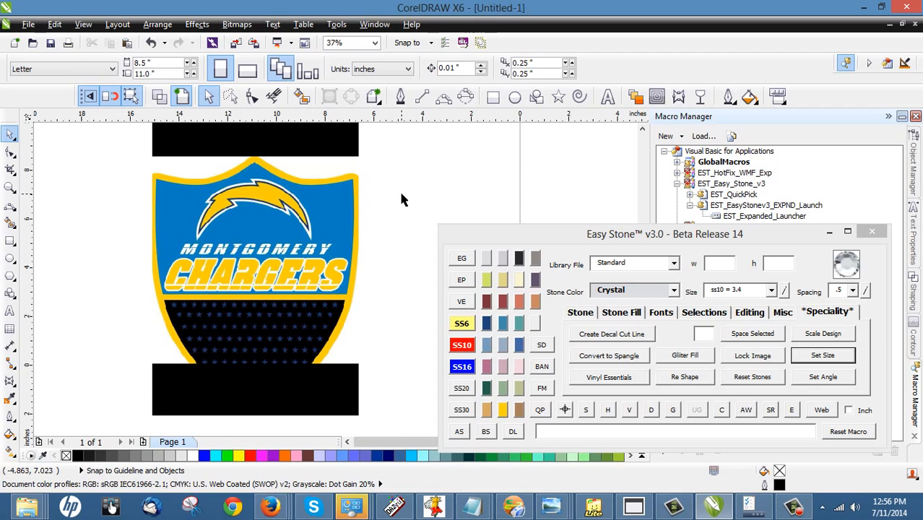
# - Switch to the Firefox window with the SPECTRA Eco-Film Heat Transfer Vinyl page and review its roll prices and colors
pyautogui.moveTo(269, 508)
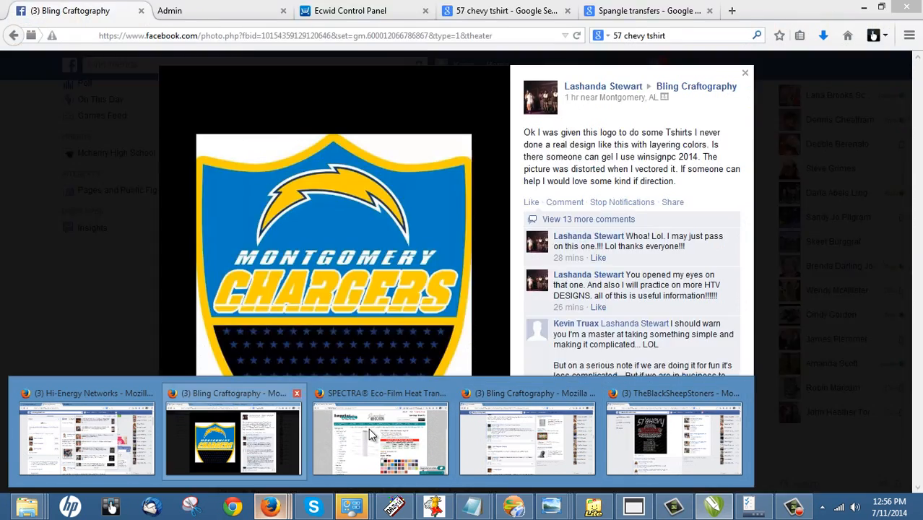
pyautogui.click(380, 438)
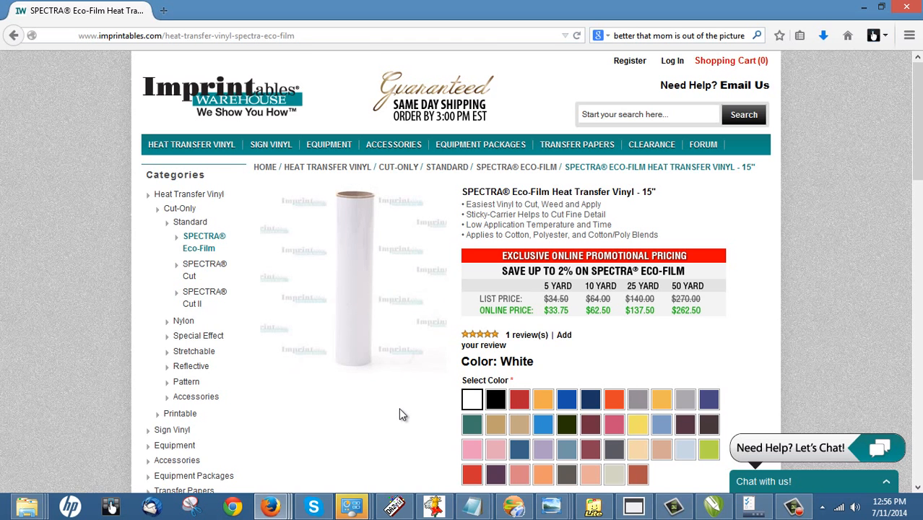
pyautogui.scroll(-2, 399, 407)
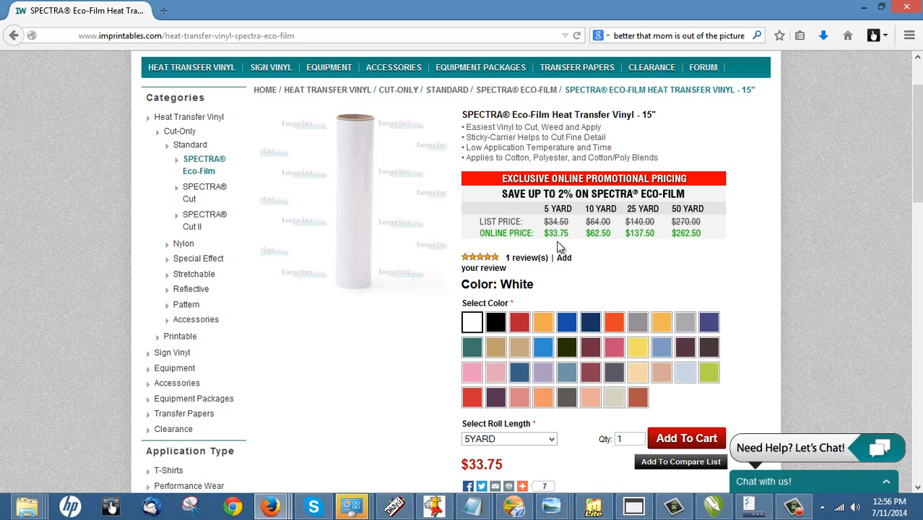
pyautogui.scroll(2, 575, 255)
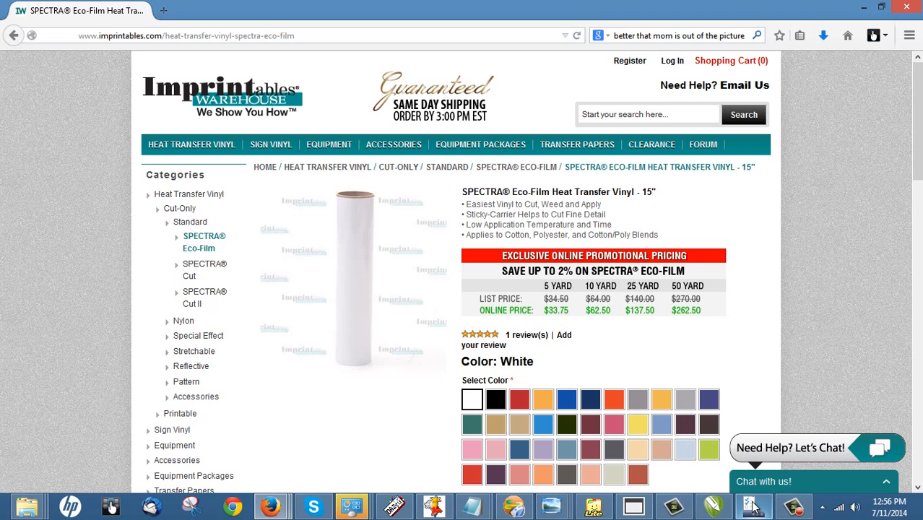
# - Search the installed apps for "cal" and open Calculator
pyautogui.moveTo(743, 507)
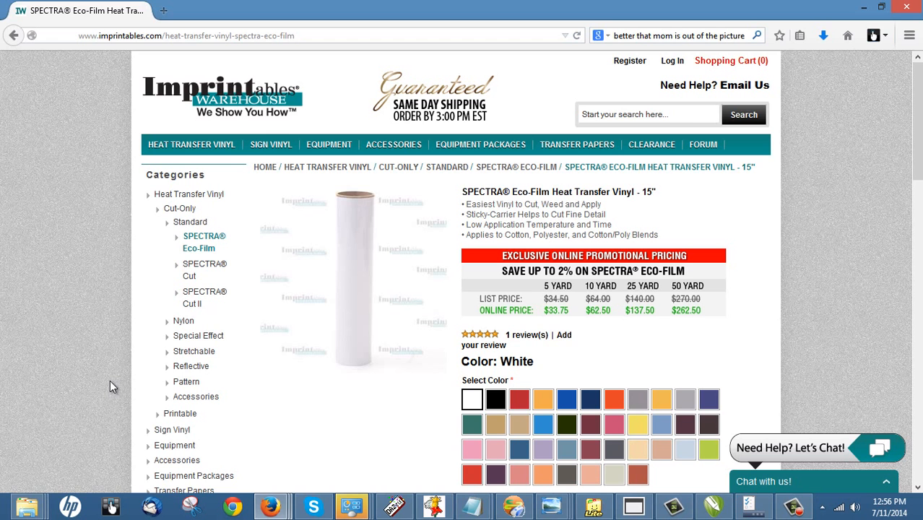
pyautogui.press('super')
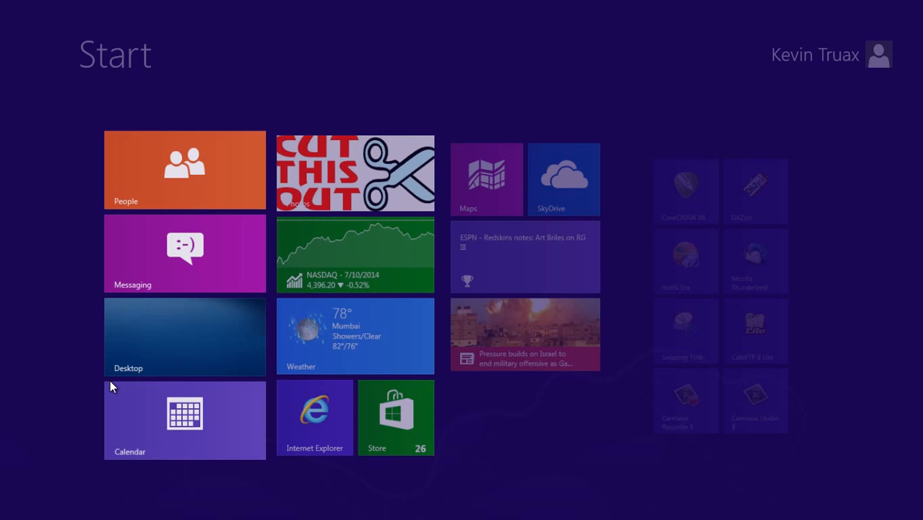
pyautogui.write('cal')
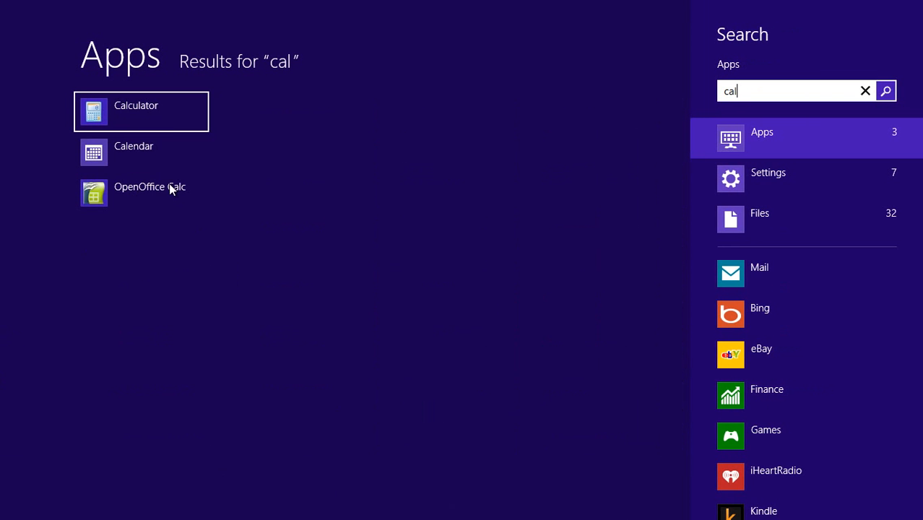
pyautogui.click(125, 112)
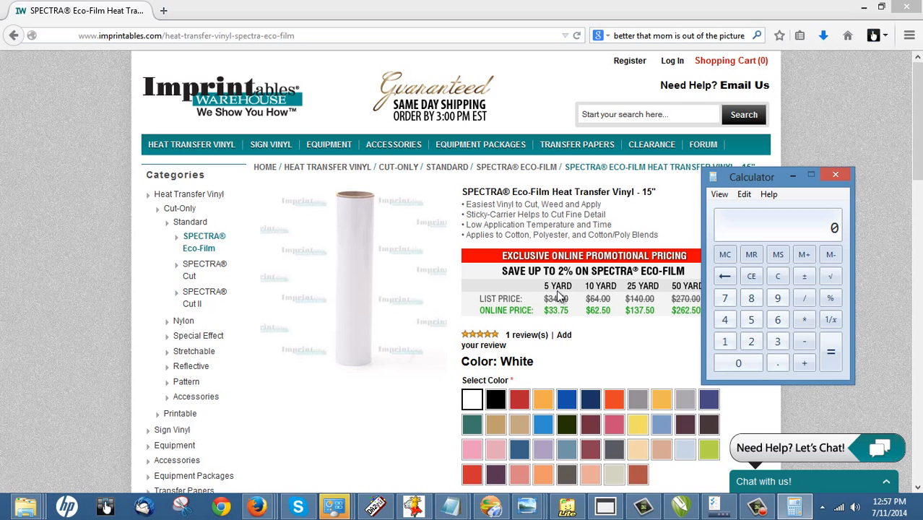
# - Calculate 40 divided by 15
pyautogui.click(724, 319)
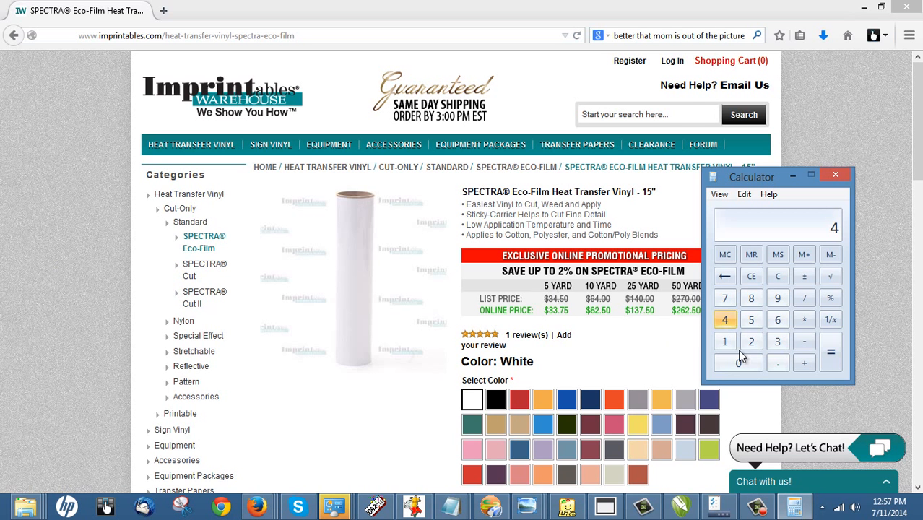
pyautogui.click(738, 362)
pyautogui.click(803, 298)
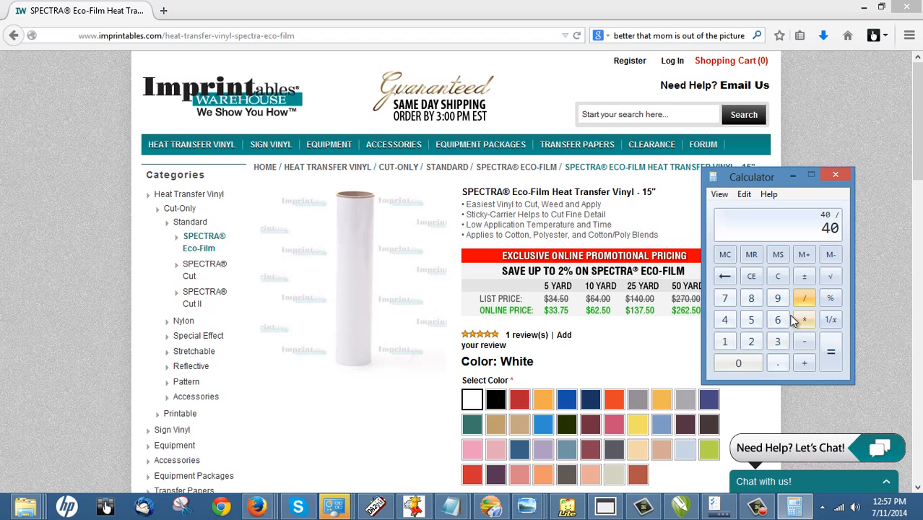
pyautogui.click(724, 340)
pyautogui.click(750, 319)
pyautogui.click(830, 351)
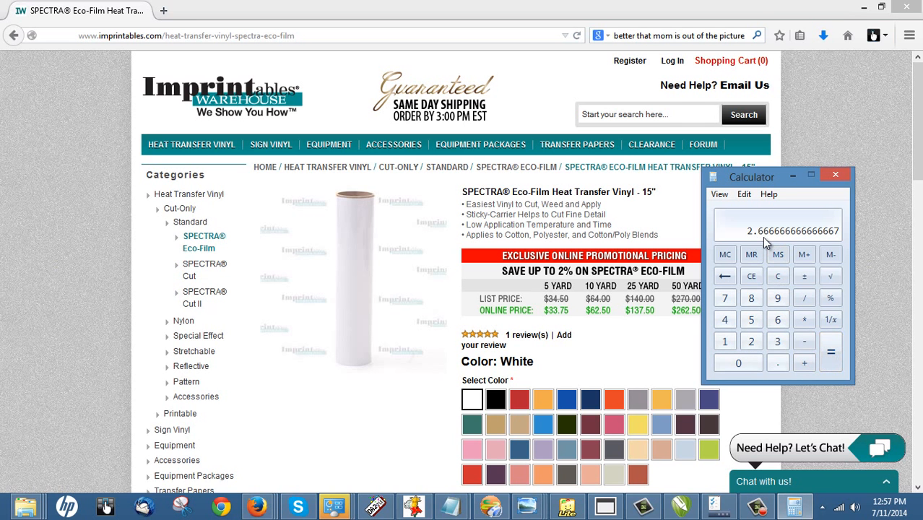
# - Divide the calculated result by 12, and return to the logo drawing in CorelDRAW
pyautogui.click(805, 298)
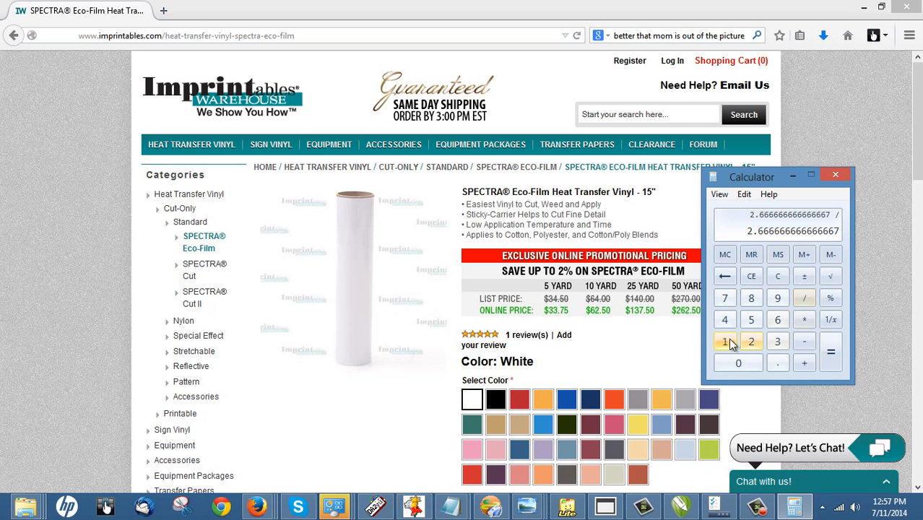
pyautogui.click(727, 343)
pyautogui.click(750, 338)
pyautogui.click(830, 351)
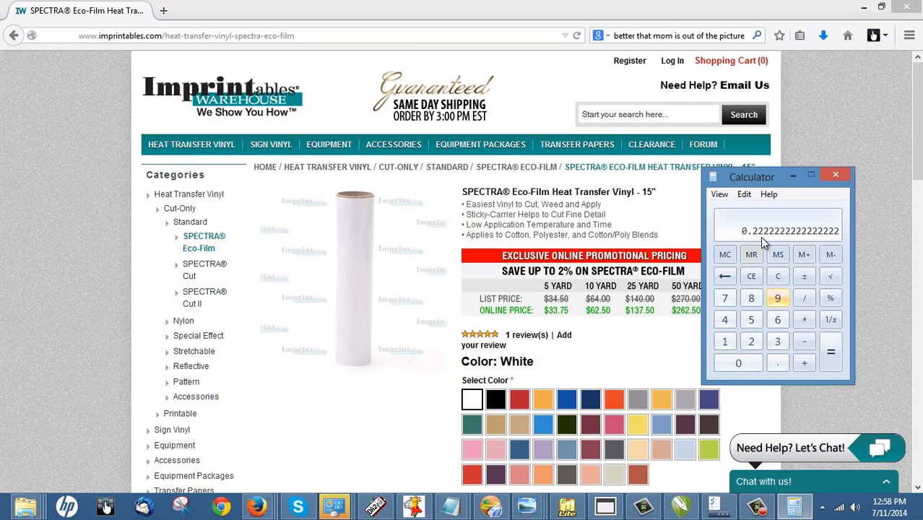
pyautogui.click(680, 505)
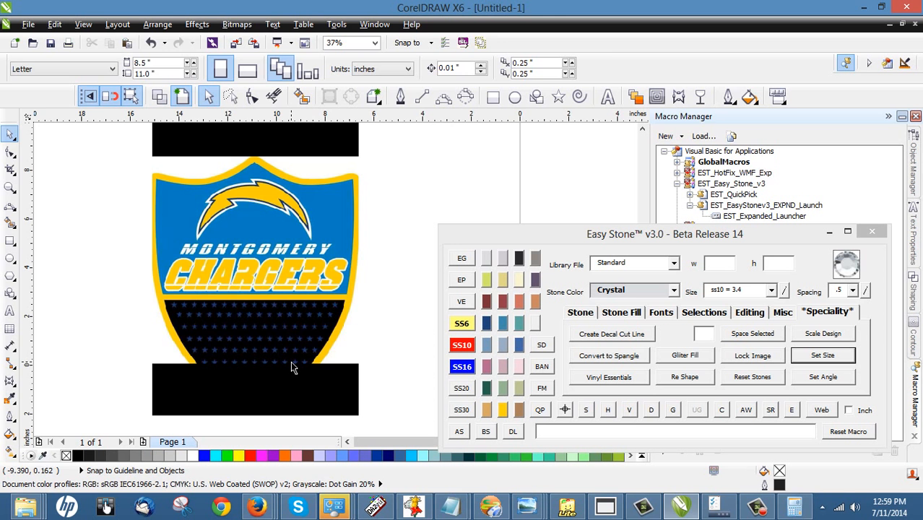
# - Rotate the shield logo image 90 degrees counterclockwise so that it lies on its side, and deselect it
pyautogui.click(229, 218)
pyautogui.scroll(-2, 216, 249)
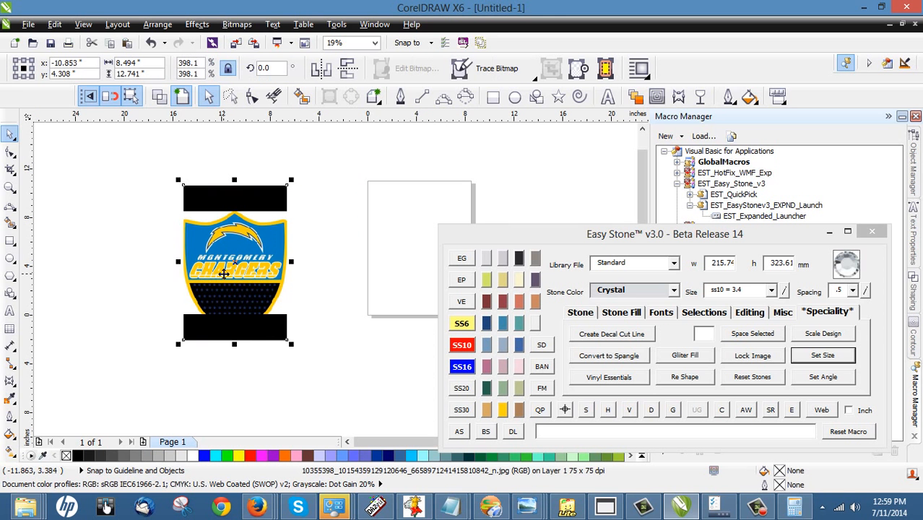
pyautogui.click(225, 273)
pyautogui.moveTo(292, 342); pyautogui.dragTo(316, 221)
pyautogui.click(291, 364)
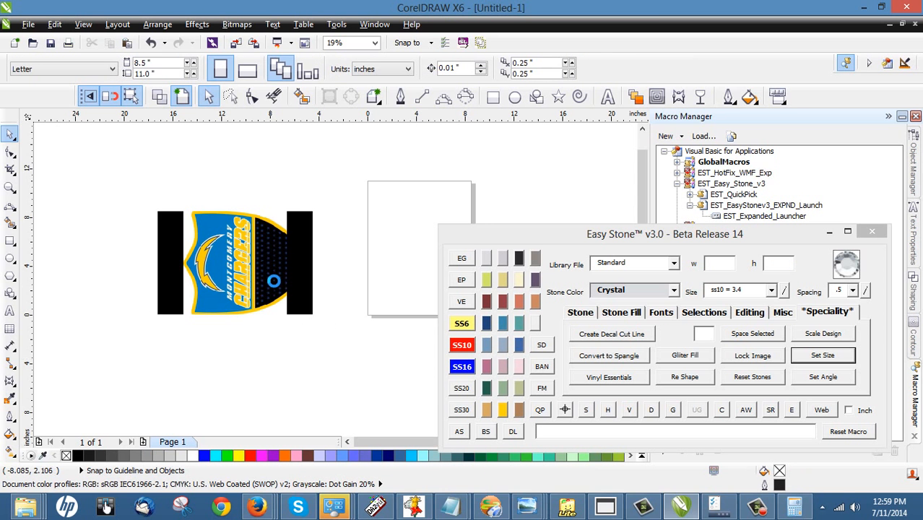
pyautogui.scroll(2, 273, 280)
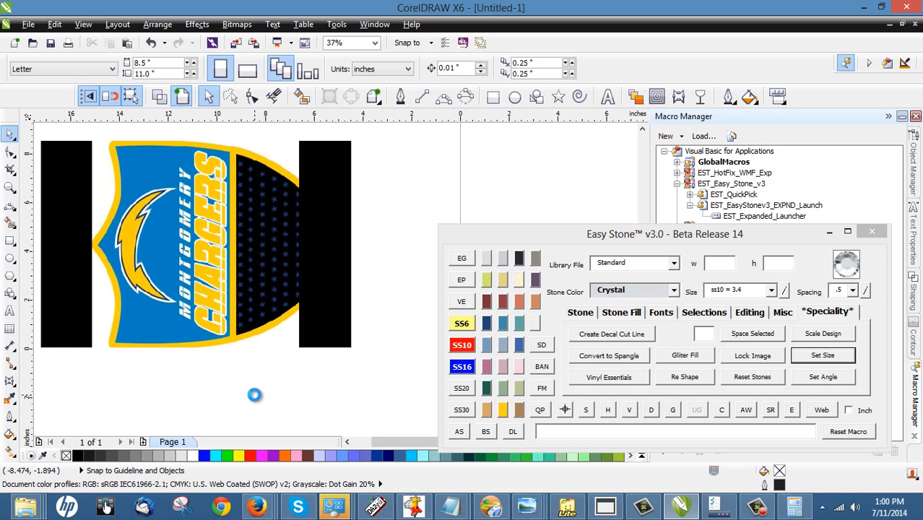
# - Draw a rectangle below the page's upper area and scale it proportionally to a height of 15 inches
pyautogui.click(493, 96)
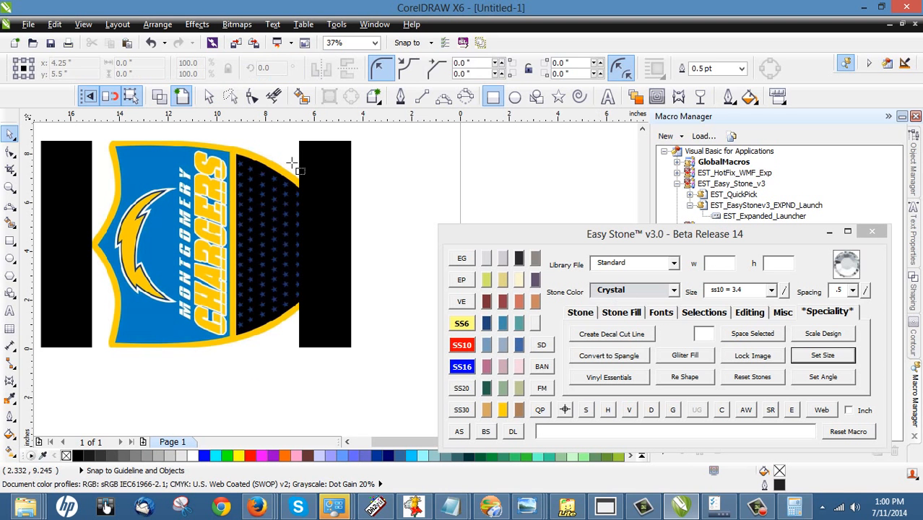
pyautogui.scroll(-2, 233, 182)
pyautogui.moveTo(304, 214); pyautogui.dragTo(421, 342)
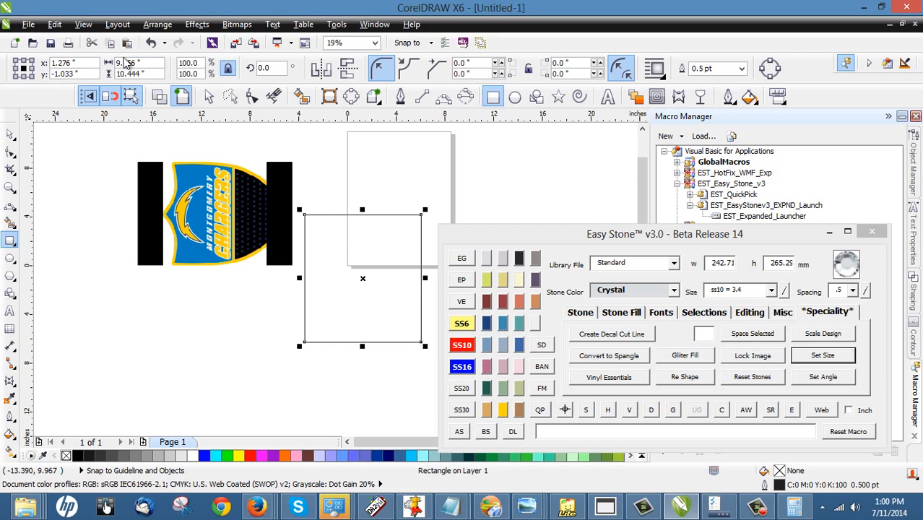
pyautogui.click(130, 73)
pyautogui.write('15')
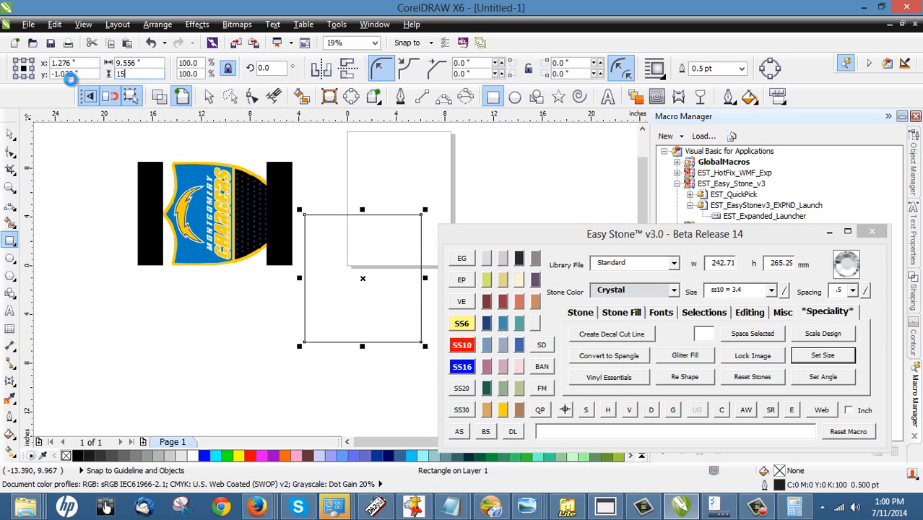
pyautogui.press('Return')
# - Move the 15-inch-high rectangle over the rotated logo so that it frames the shield near its lower edge, and deselect it
pyautogui.click(10, 138)
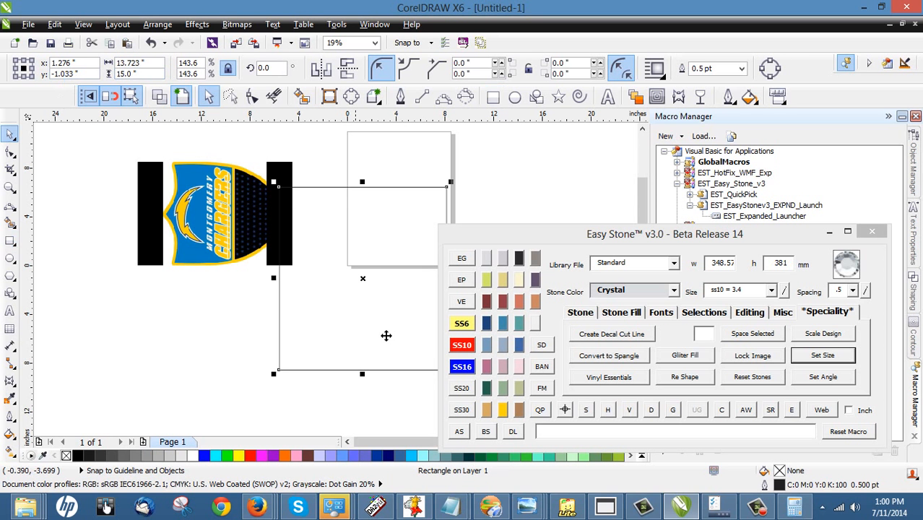
pyautogui.moveTo(386, 335); pyautogui.dragTo(266, 256)
pyautogui.click(227, 361)
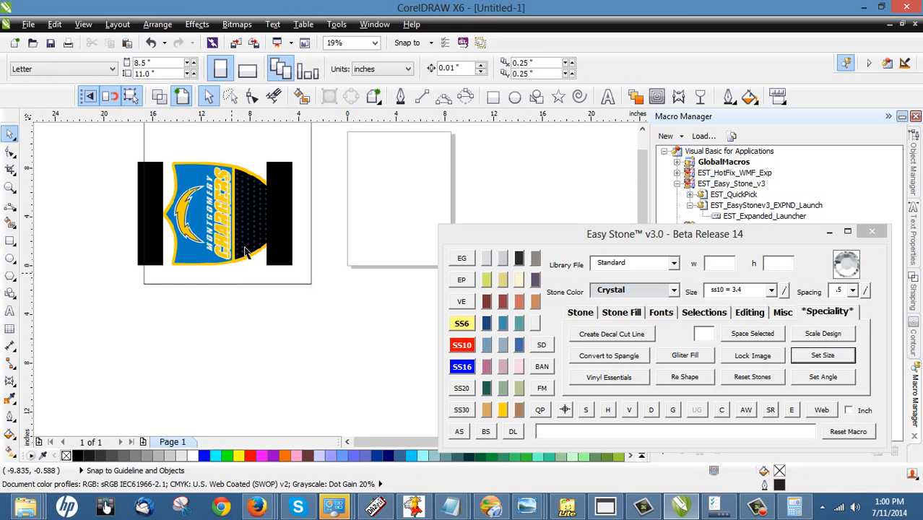
# - Examine how the rotated logo fits inside the 15-inch-high rectangle, up close and as a whole
pyautogui.scroll(2, 227, 210)
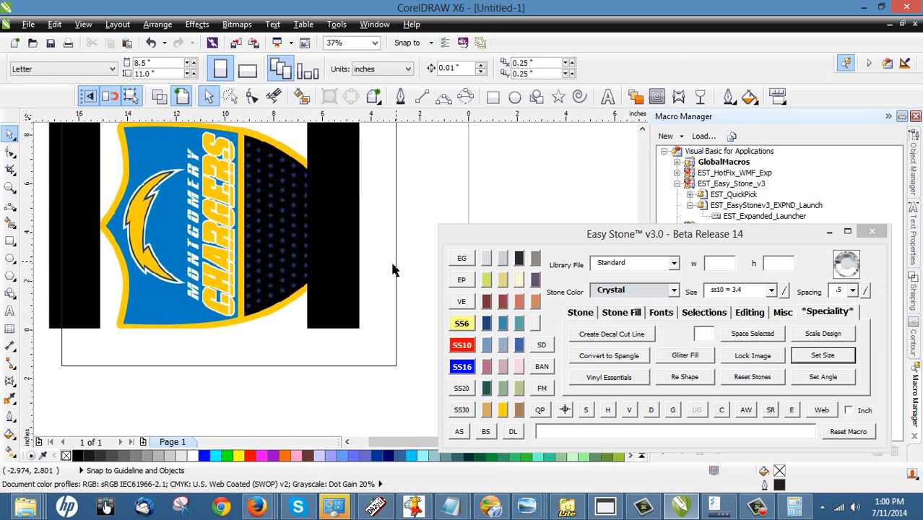
pyautogui.scroll(-2, 390, 266)
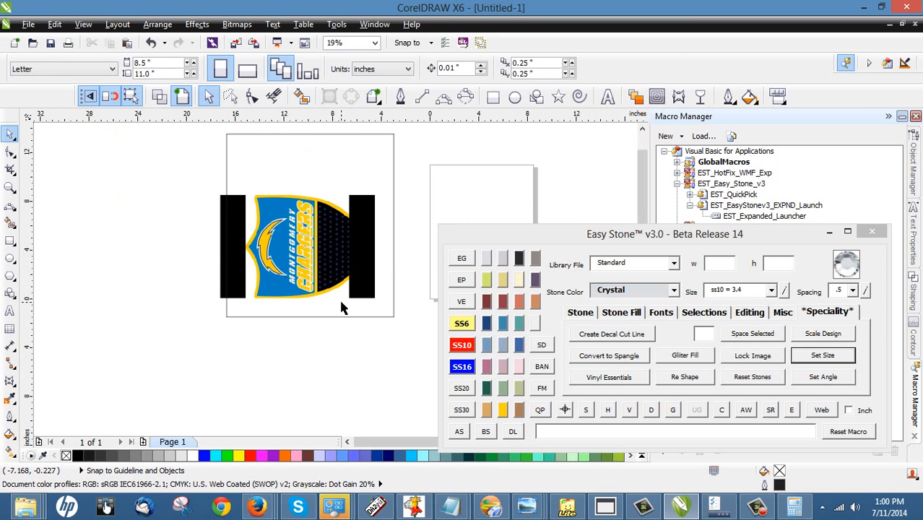
pyautogui.scroll(2, 339, 297)
pyautogui.click(319, 296)
pyautogui.click(319, 292)
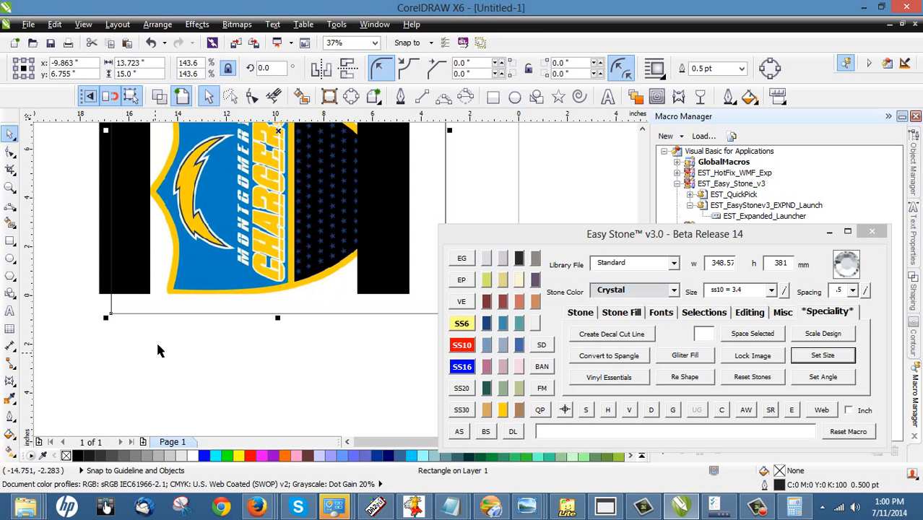
pyautogui.click(202, 312)
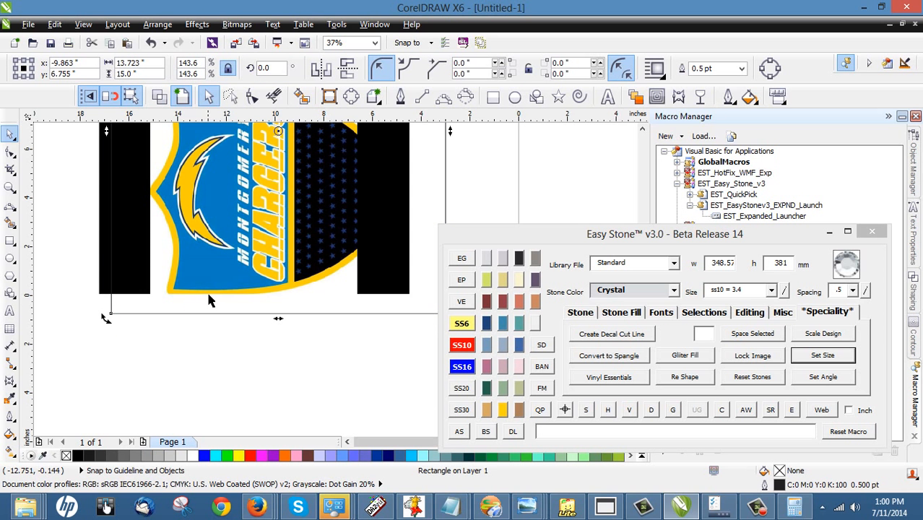
pyautogui.scroll(2, 243, 281)
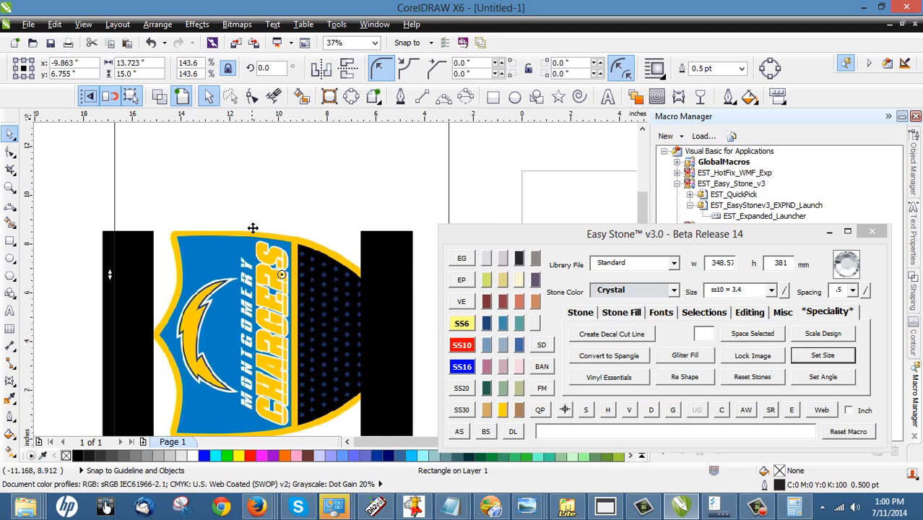
pyautogui.scroll(-2, 252, 228)
pyautogui.click(273, 381)
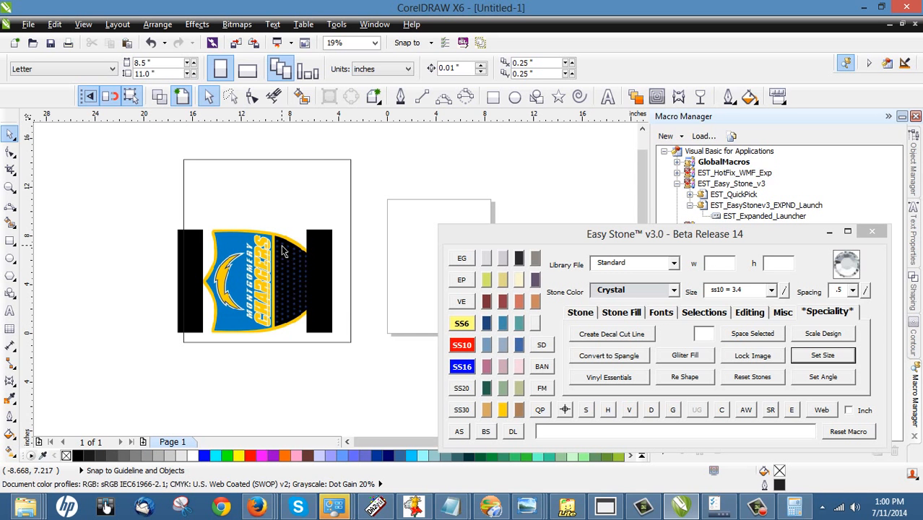
pyautogui.scroll(2, 281, 267)
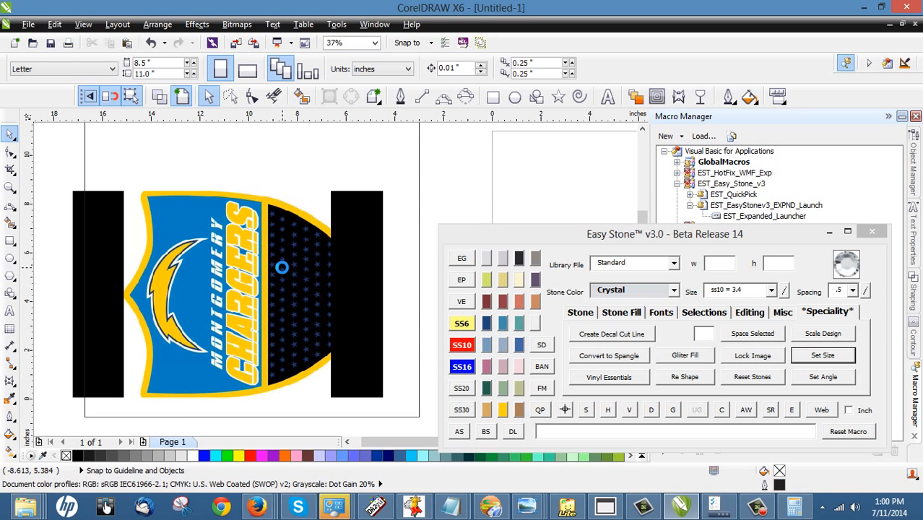
pyautogui.scroll(-2, 281, 267)
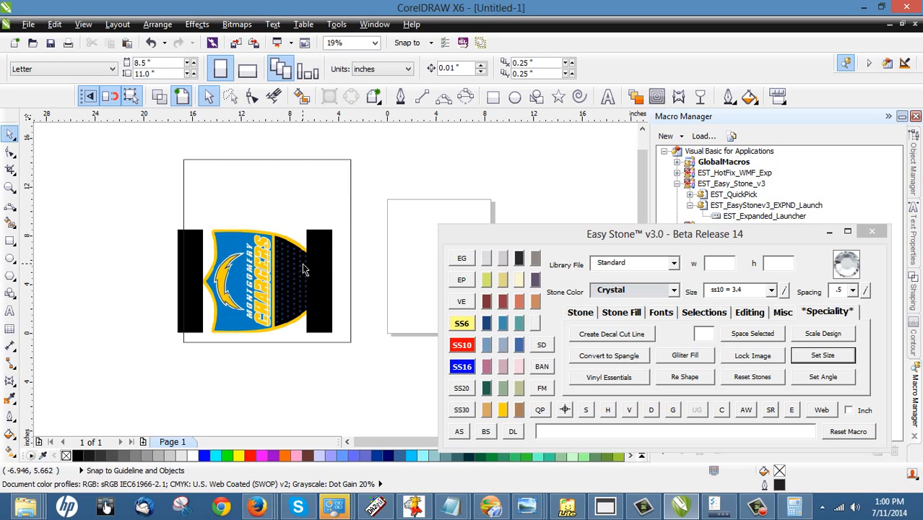
pyautogui.scroll(2, 266, 271)
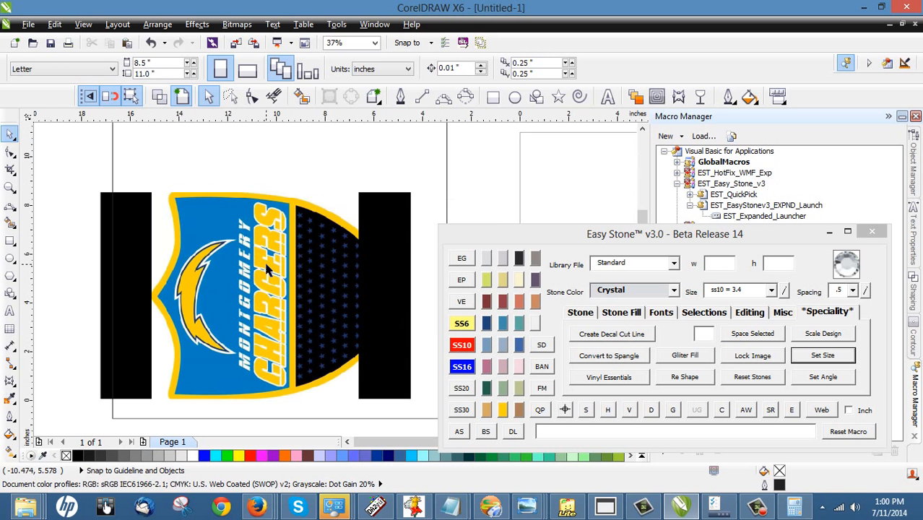
pyautogui.scroll(-2, 271, 268)
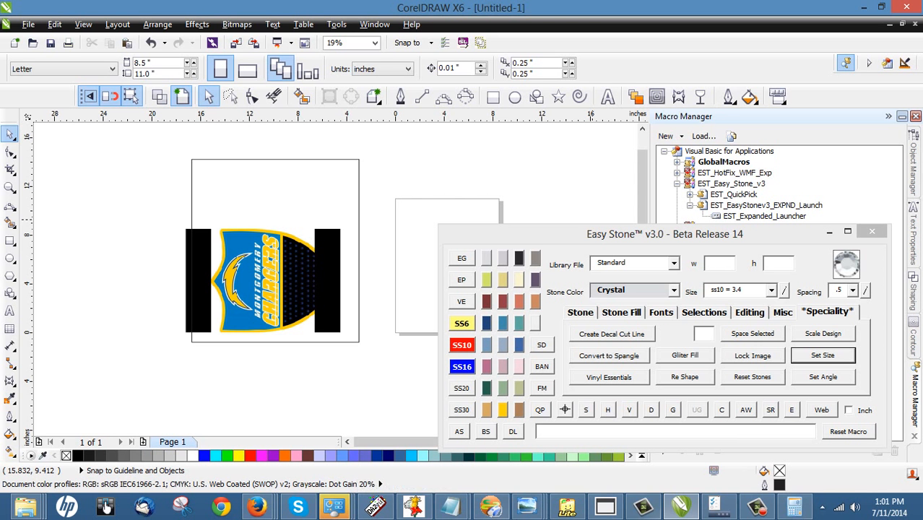
# - Multiply 0.25 by 10.5 in Calculator, and return to the logo drawing in CorelDRAW
pyautogui.click(793, 506)
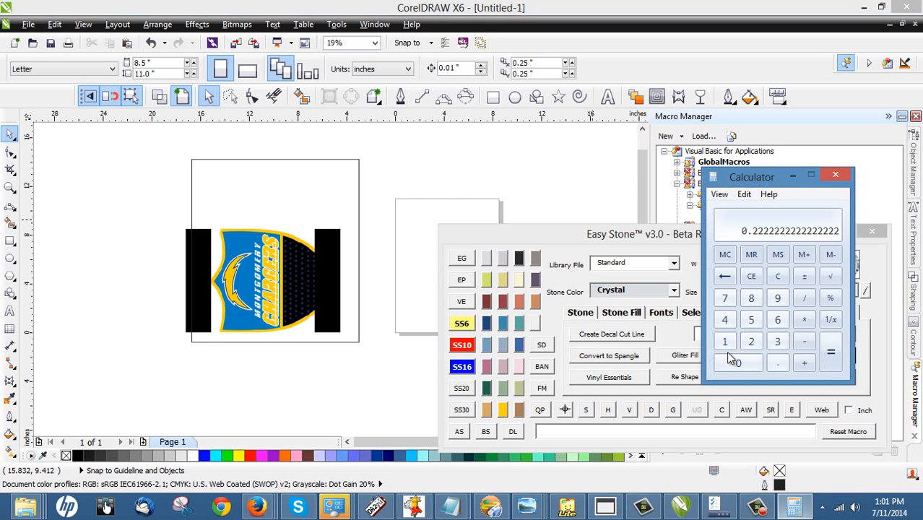
pyautogui.click(777, 276)
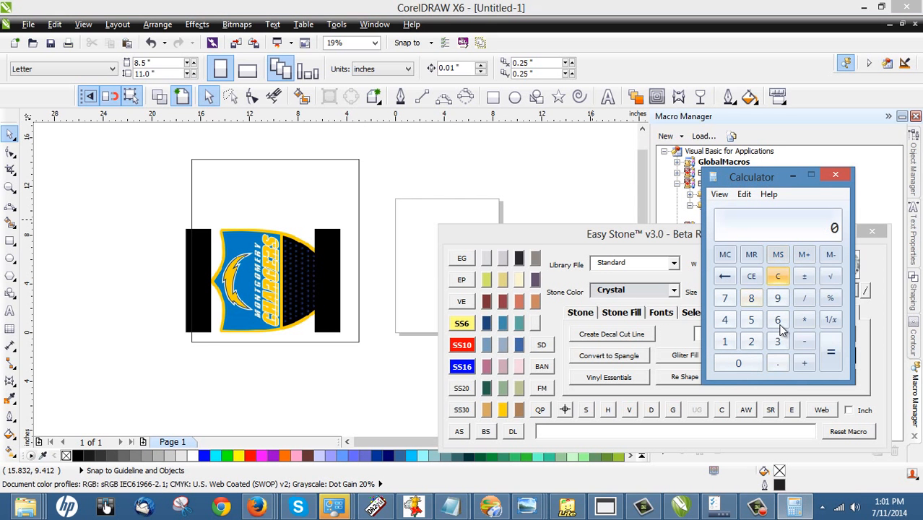
pyautogui.click(777, 362)
pyautogui.click(750, 341)
pyautogui.click(750, 319)
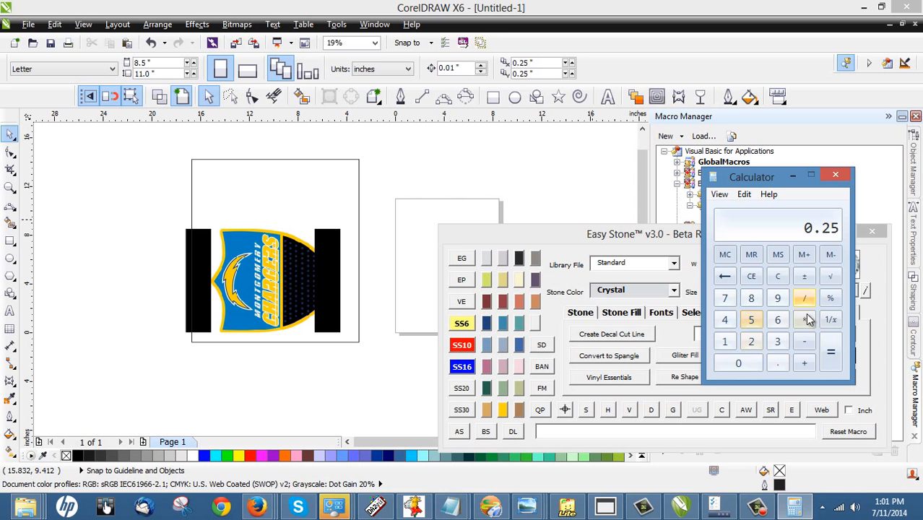
pyautogui.click(803, 319)
pyautogui.click(724, 342)
pyautogui.click(738, 363)
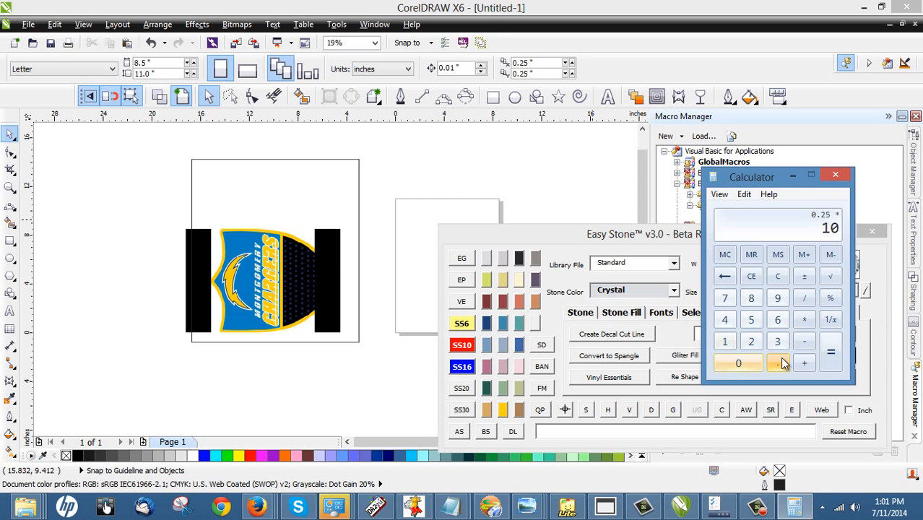
pyautogui.click(777, 362)
pyautogui.click(751, 319)
pyautogui.click(835, 350)
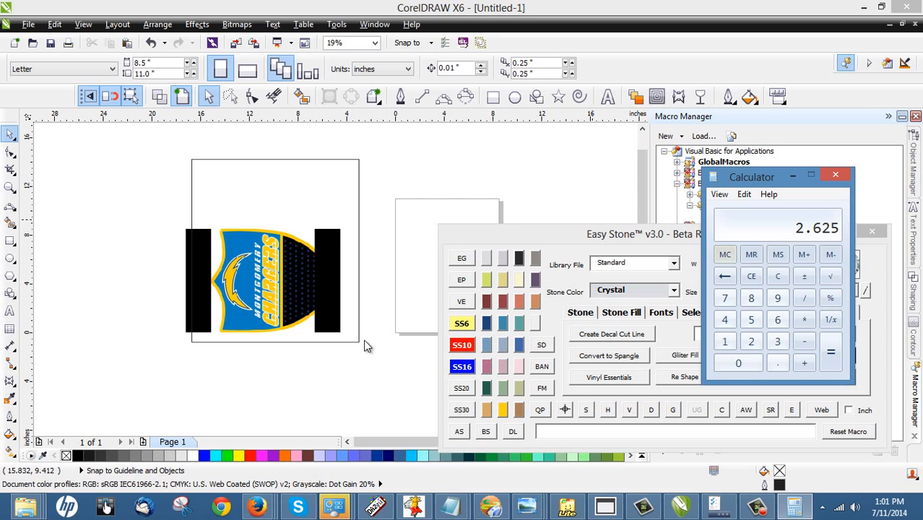
pyautogui.click(385, 321)
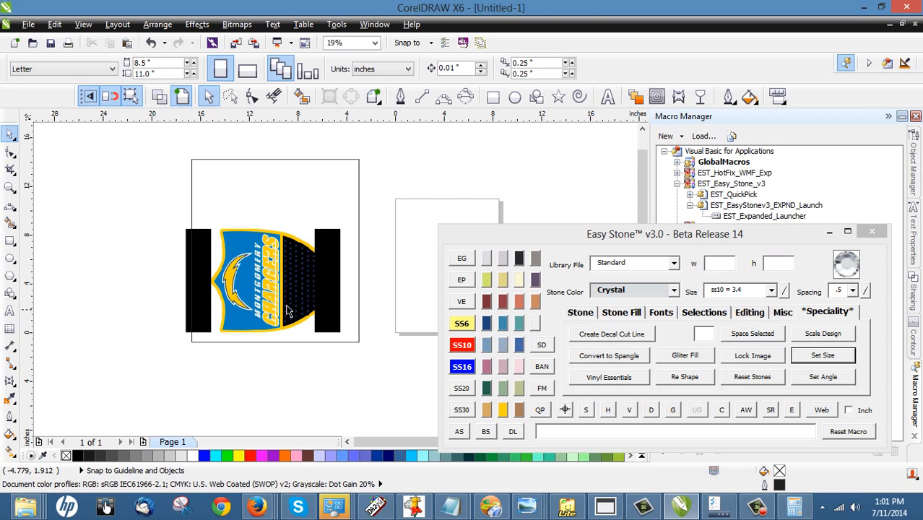
# - Measure the span from the lightning bolt's outer edge to the far side of the CHARGERS lettering with a temporary line and Set Size
pyautogui.scroll(2, 272, 290)
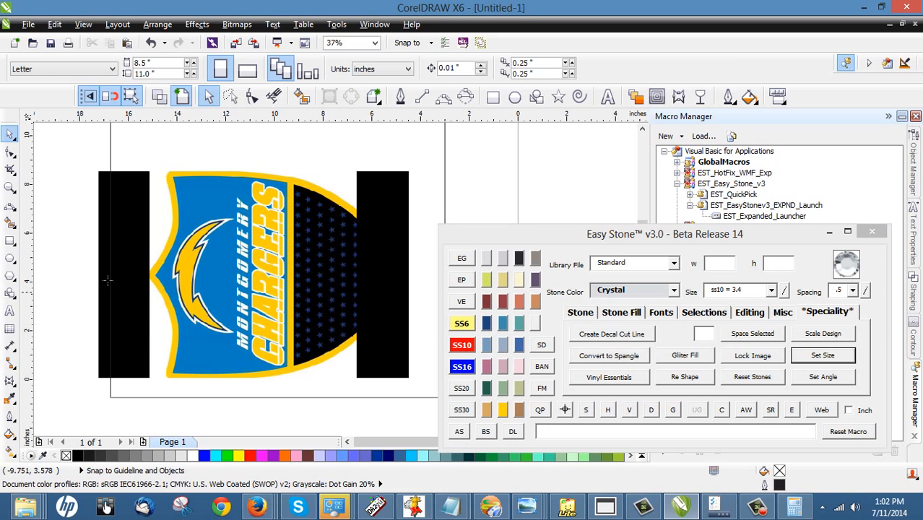
pyautogui.moveTo(172, 276); pyautogui.dragTo(287, 294)
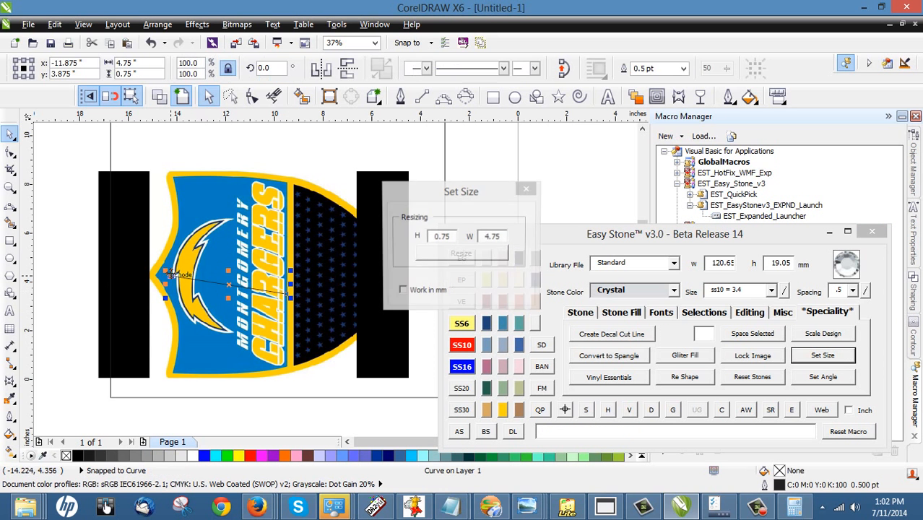
pyautogui.click(501, 240)
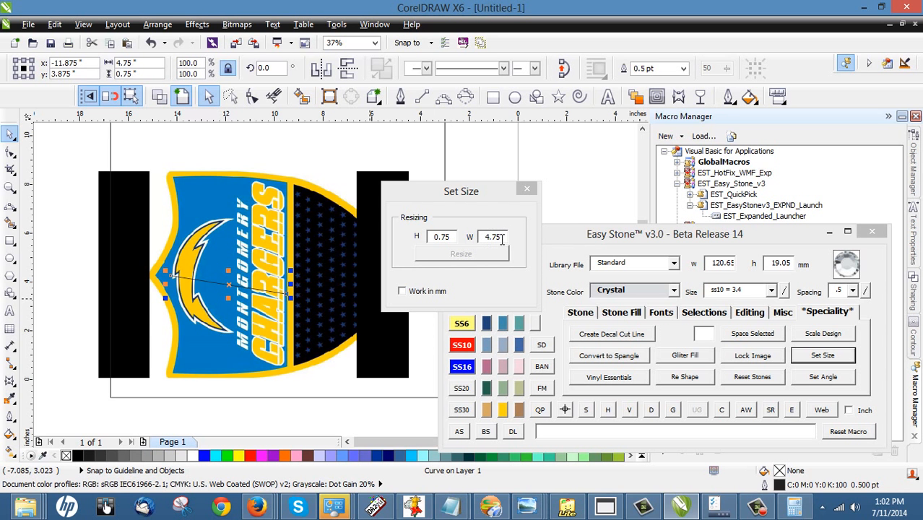
pyautogui.click(527, 188)
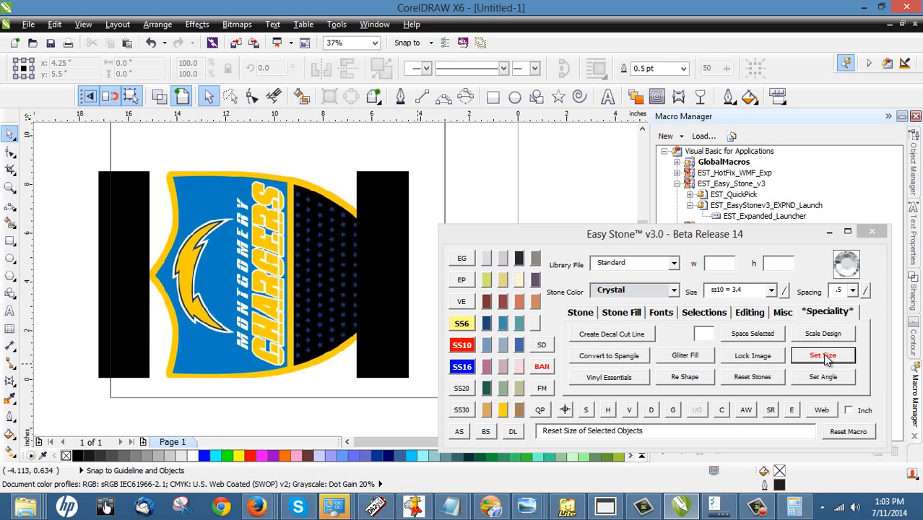
# - Measure the length of the CHARGERS lettering from end to end with a temporary line and Set Size
pyautogui.click(274, 368)
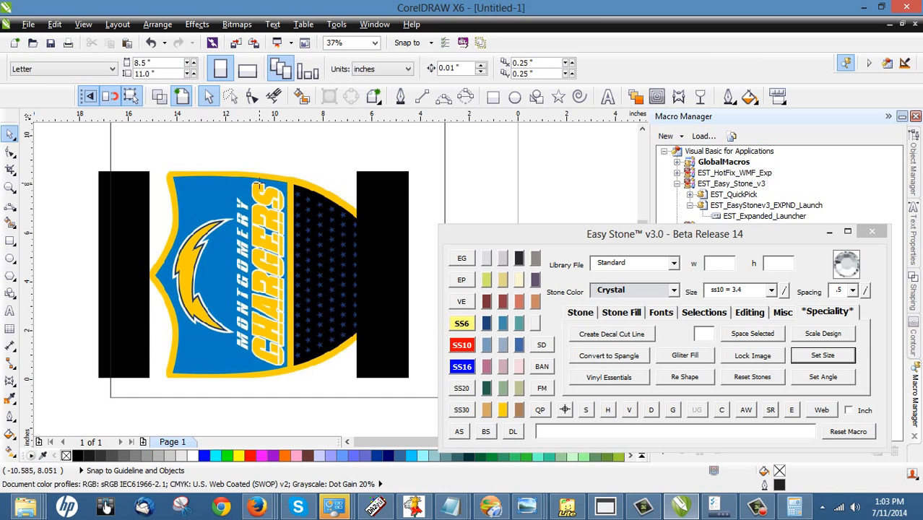
pyautogui.click(257, 182)
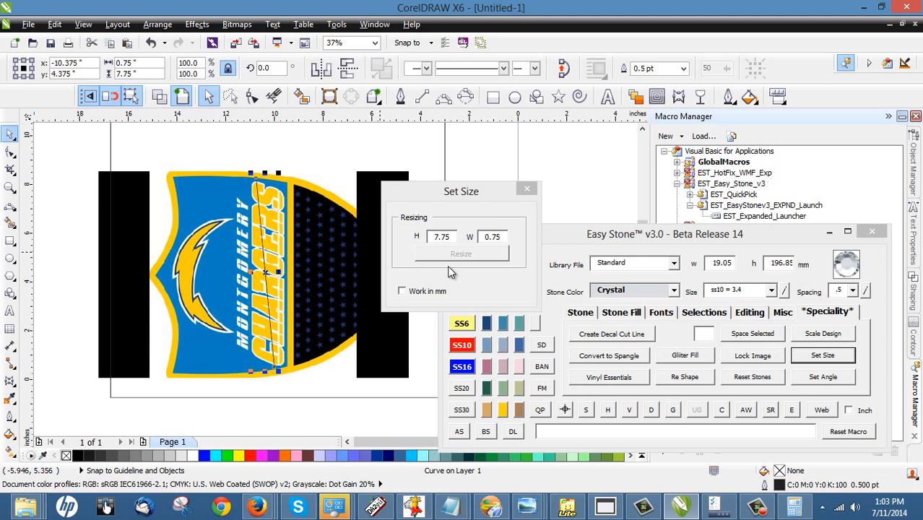
pyautogui.click(527, 189)
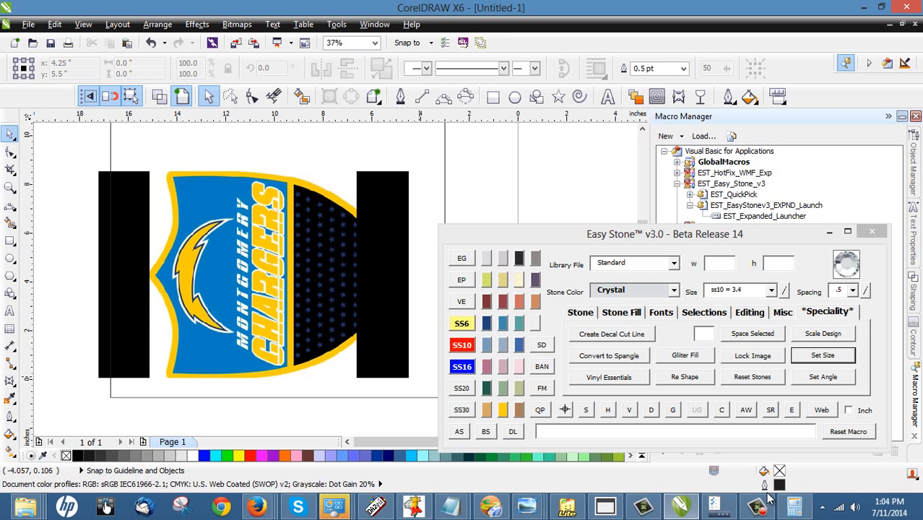
# - Switch to Calculator and add 2.63 and 1.25 to the previous result
pyautogui.click(795, 507)
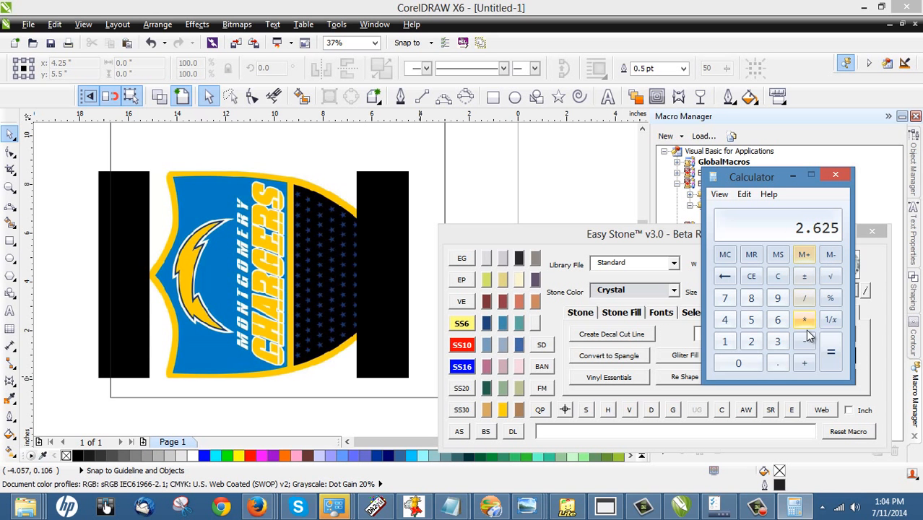
pyautogui.click(801, 363)
pyautogui.write('2.6')
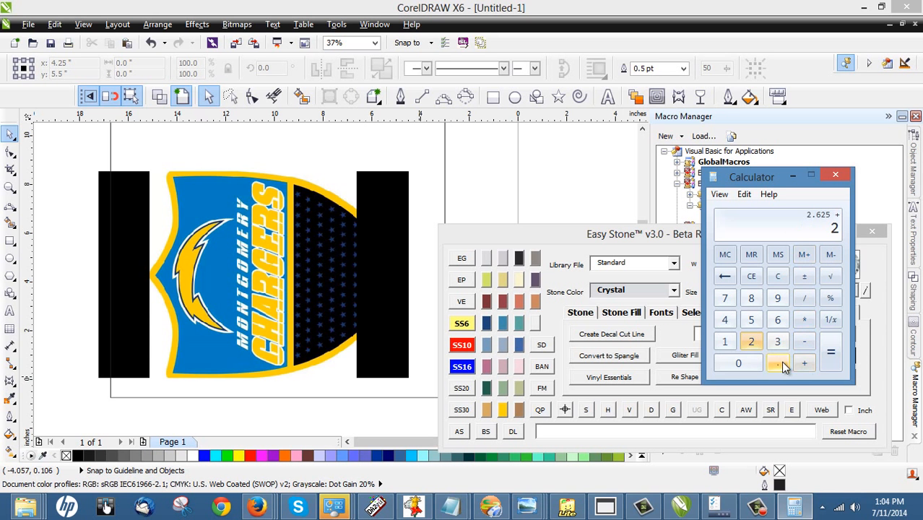
pyautogui.click(778, 343)
pyautogui.click(803, 363)
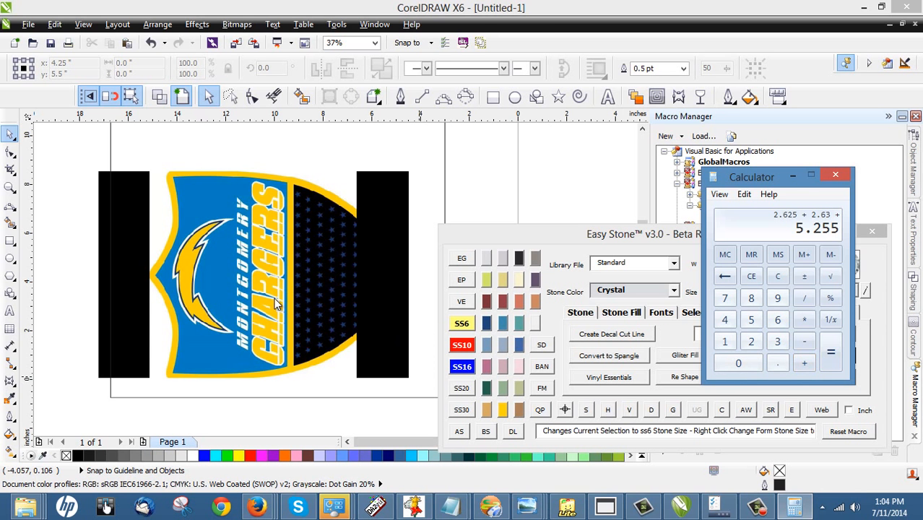
pyautogui.click(724, 341)
pyautogui.click(777, 363)
pyautogui.click(750, 342)
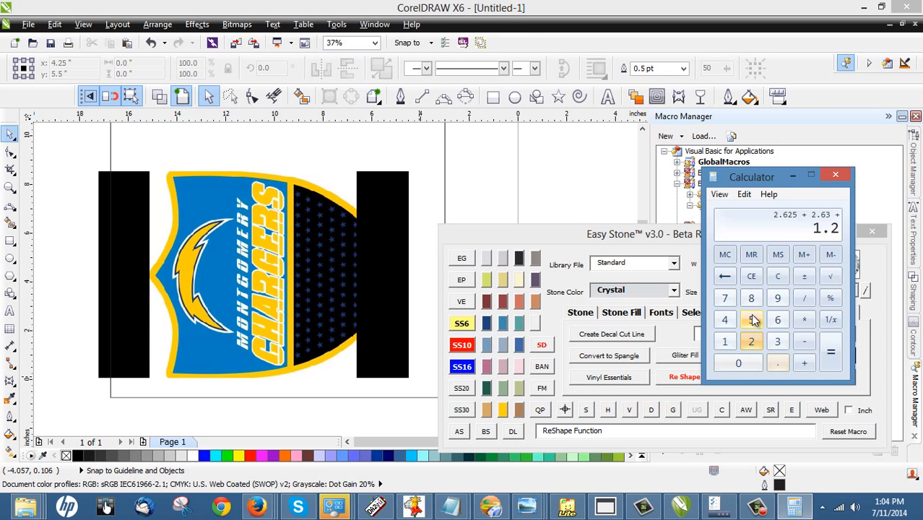
pyautogui.click(751, 320)
pyautogui.click(831, 352)
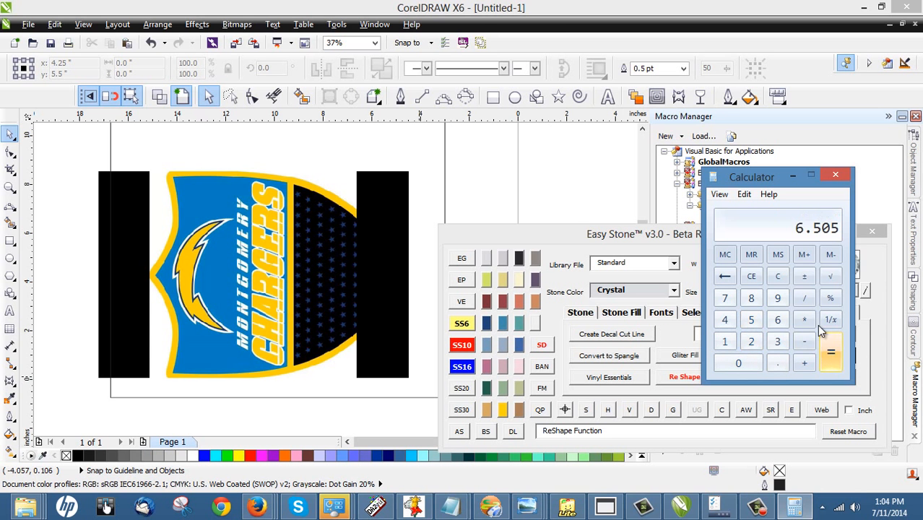